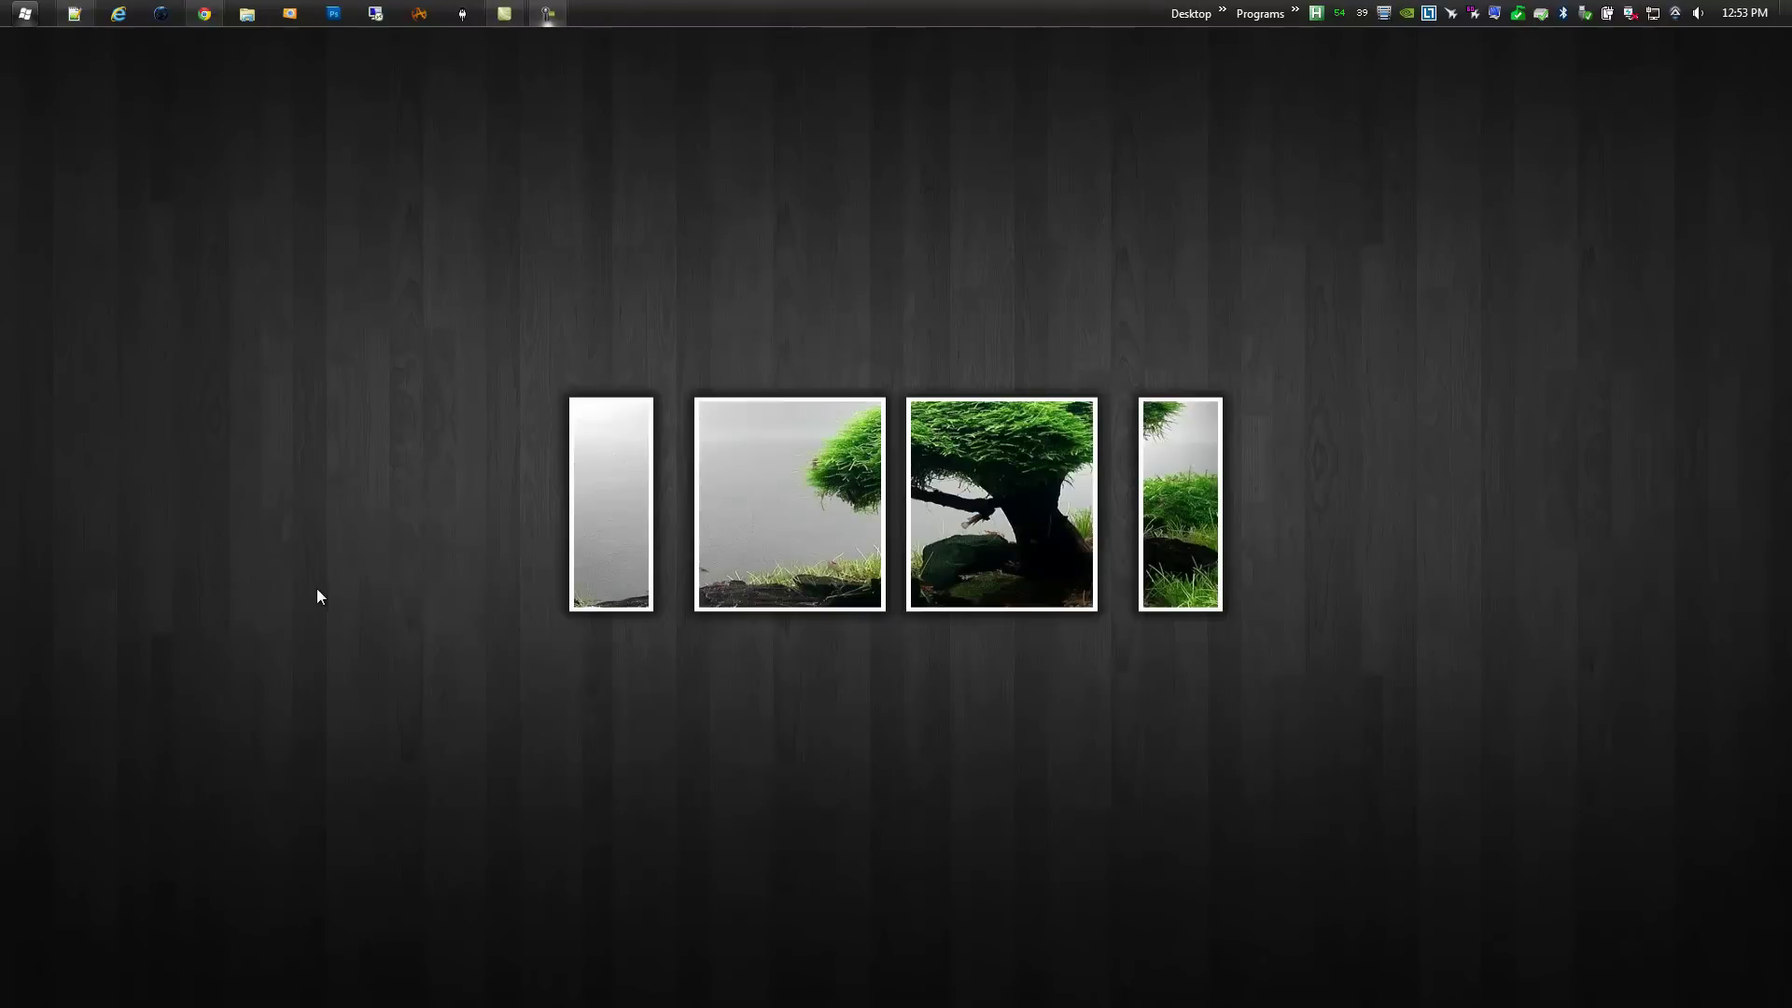
# Step: Launch Explorer and go from the Desktop into the user's profile folder
pyautogui.click(245, 18)
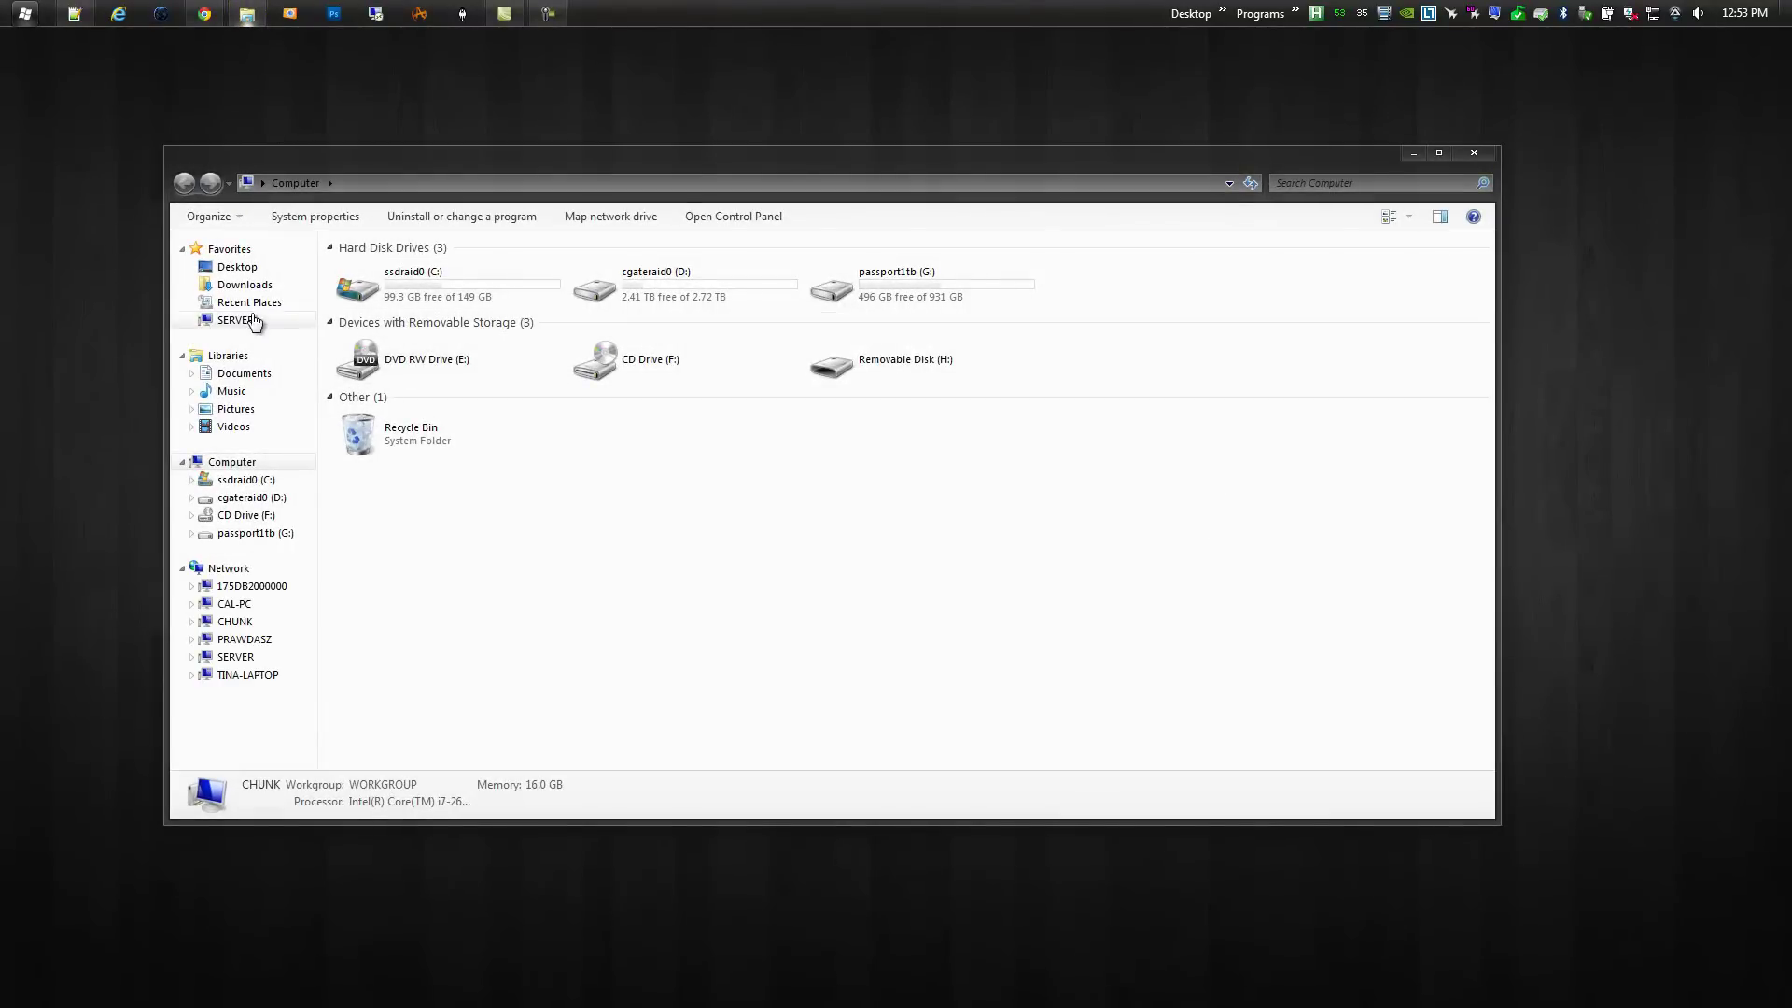
pyautogui.click(238, 271)
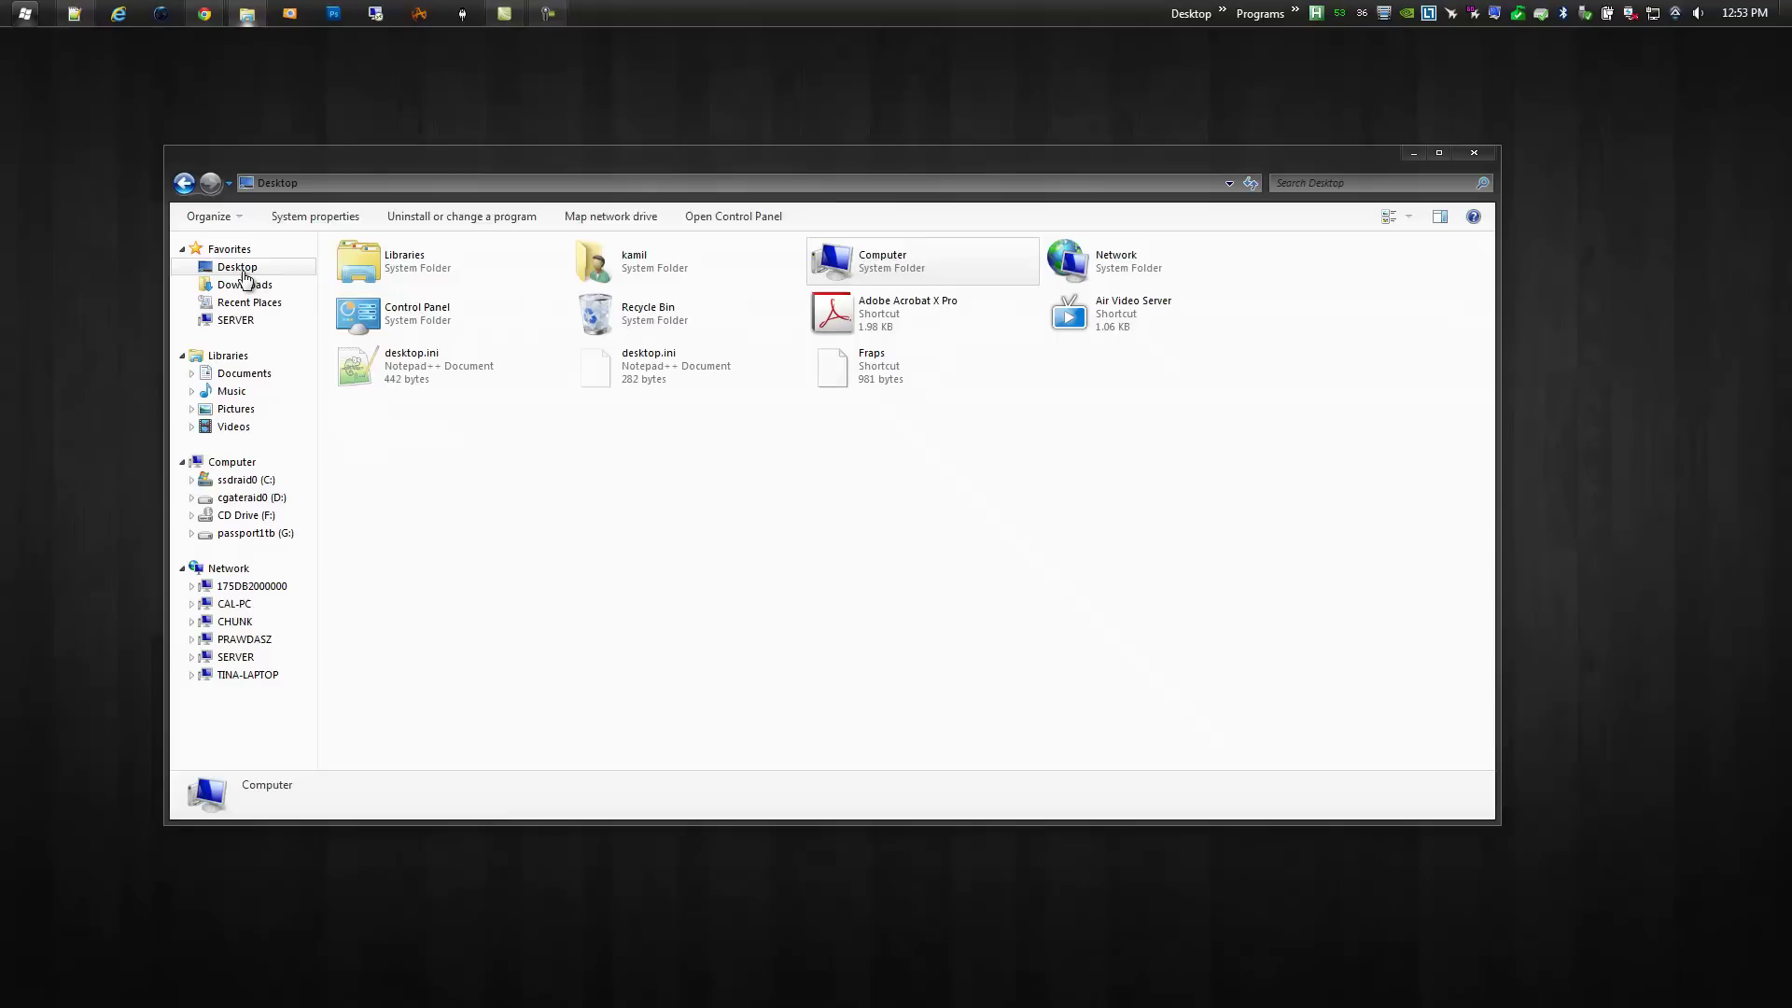
pyautogui.doubleClick(634, 266)
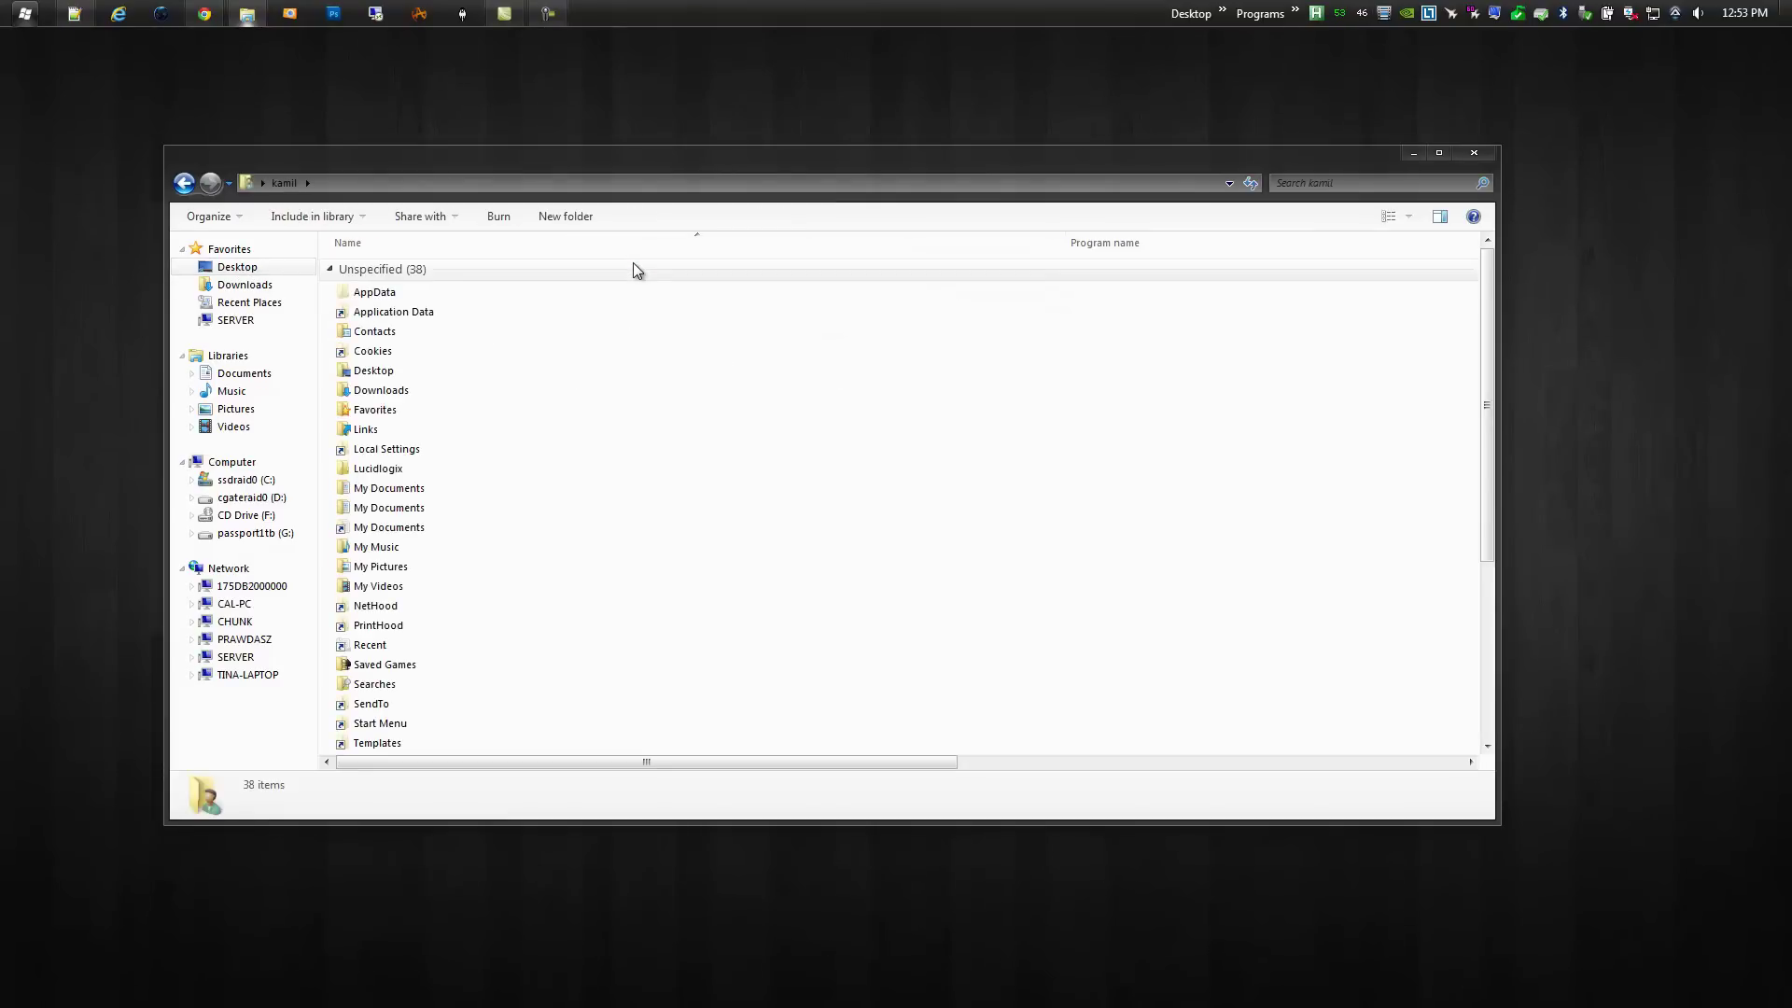
# Step: Review the Downloads folder's Location path in Properties, selecting its drive letter, then cancel
pyautogui.rightClick(376, 397)
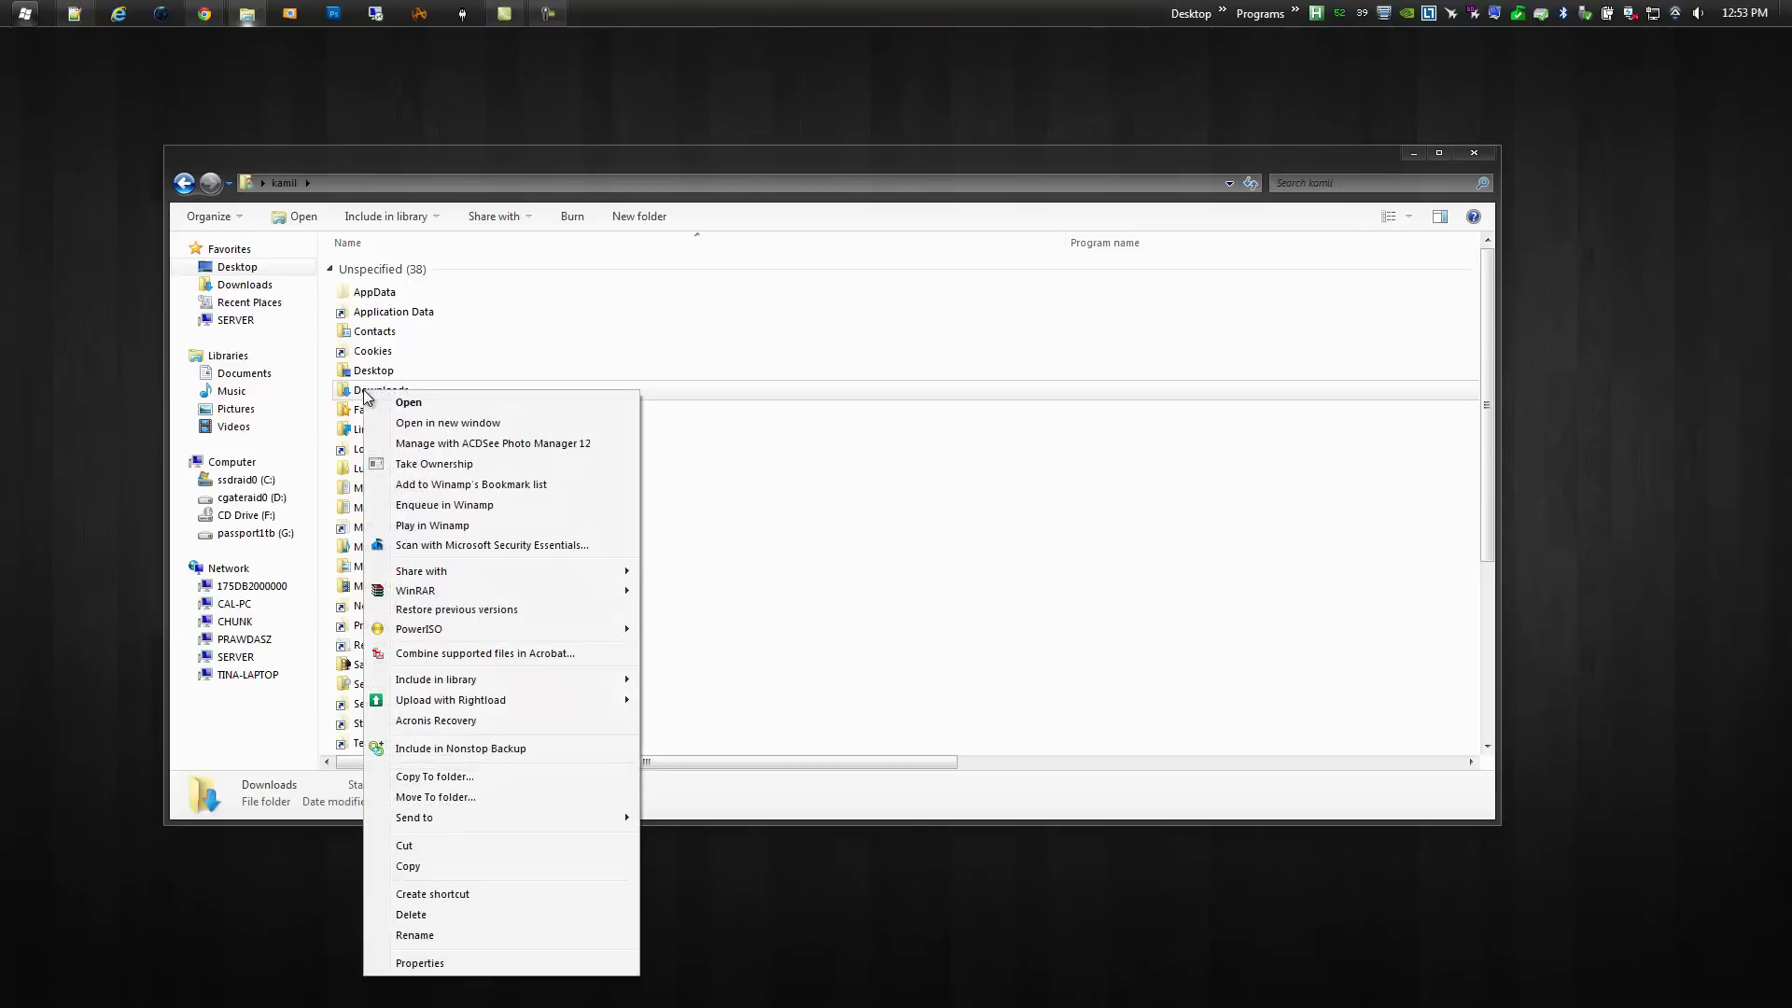
pyautogui.click(405, 962)
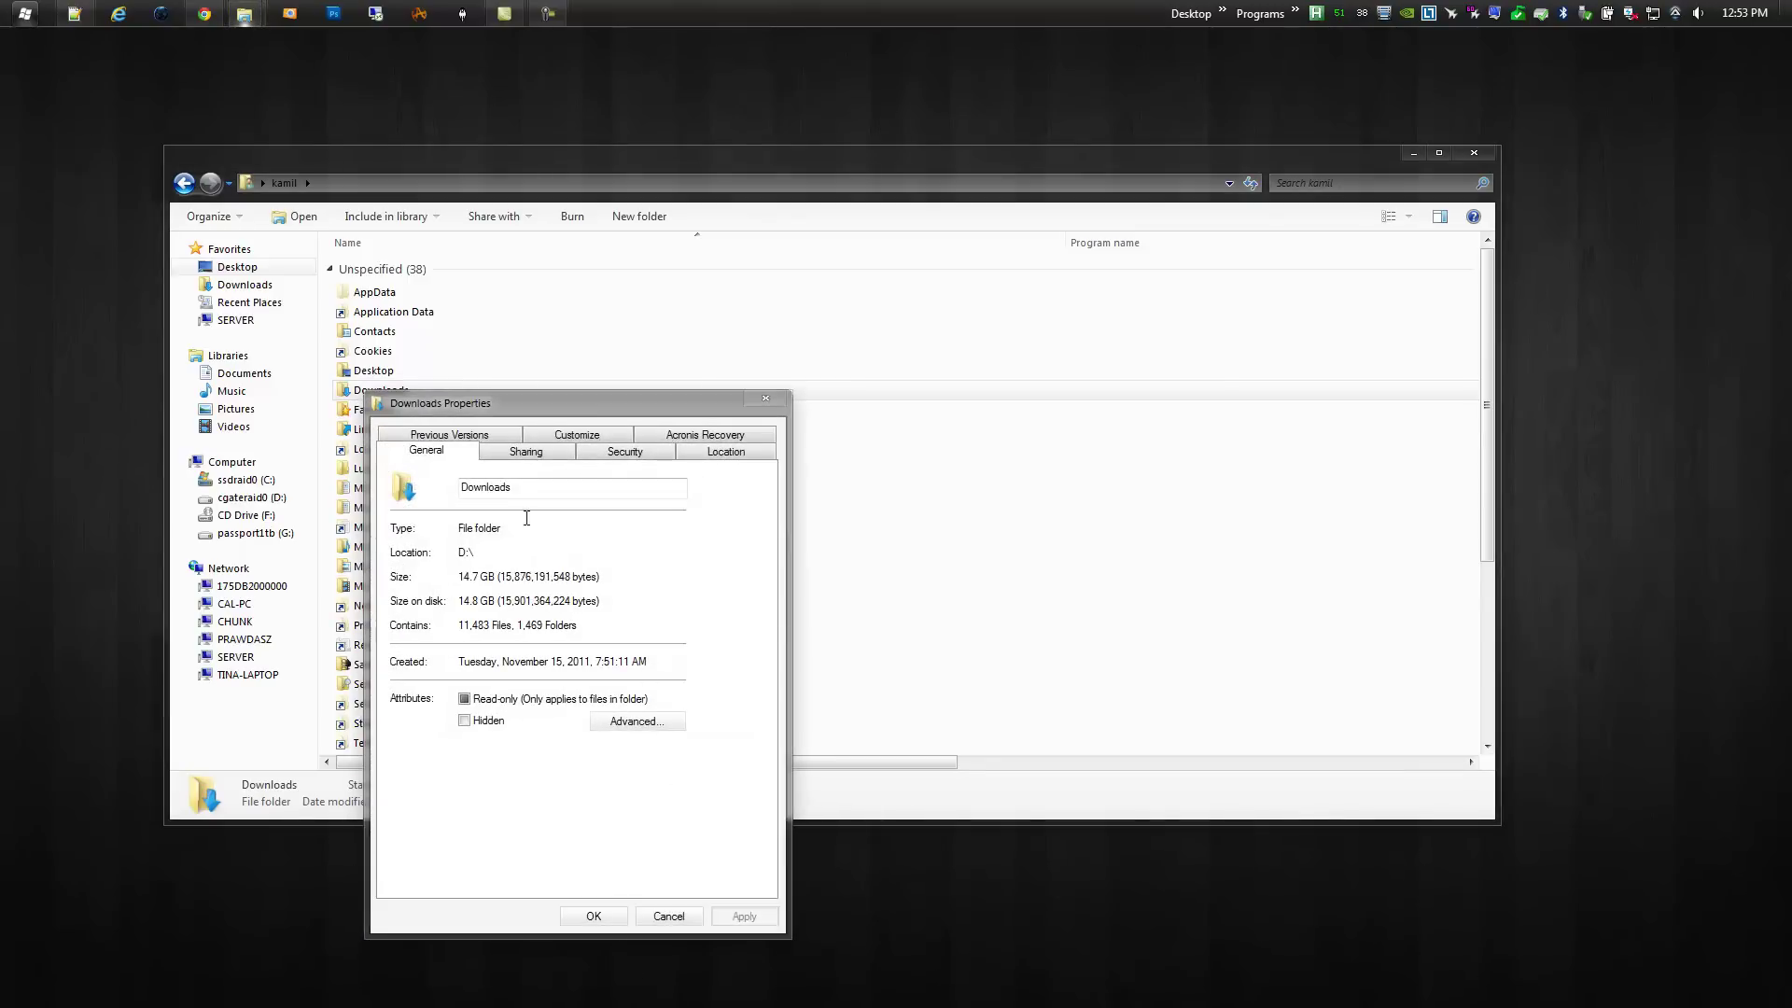
pyautogui.click(711, 455)
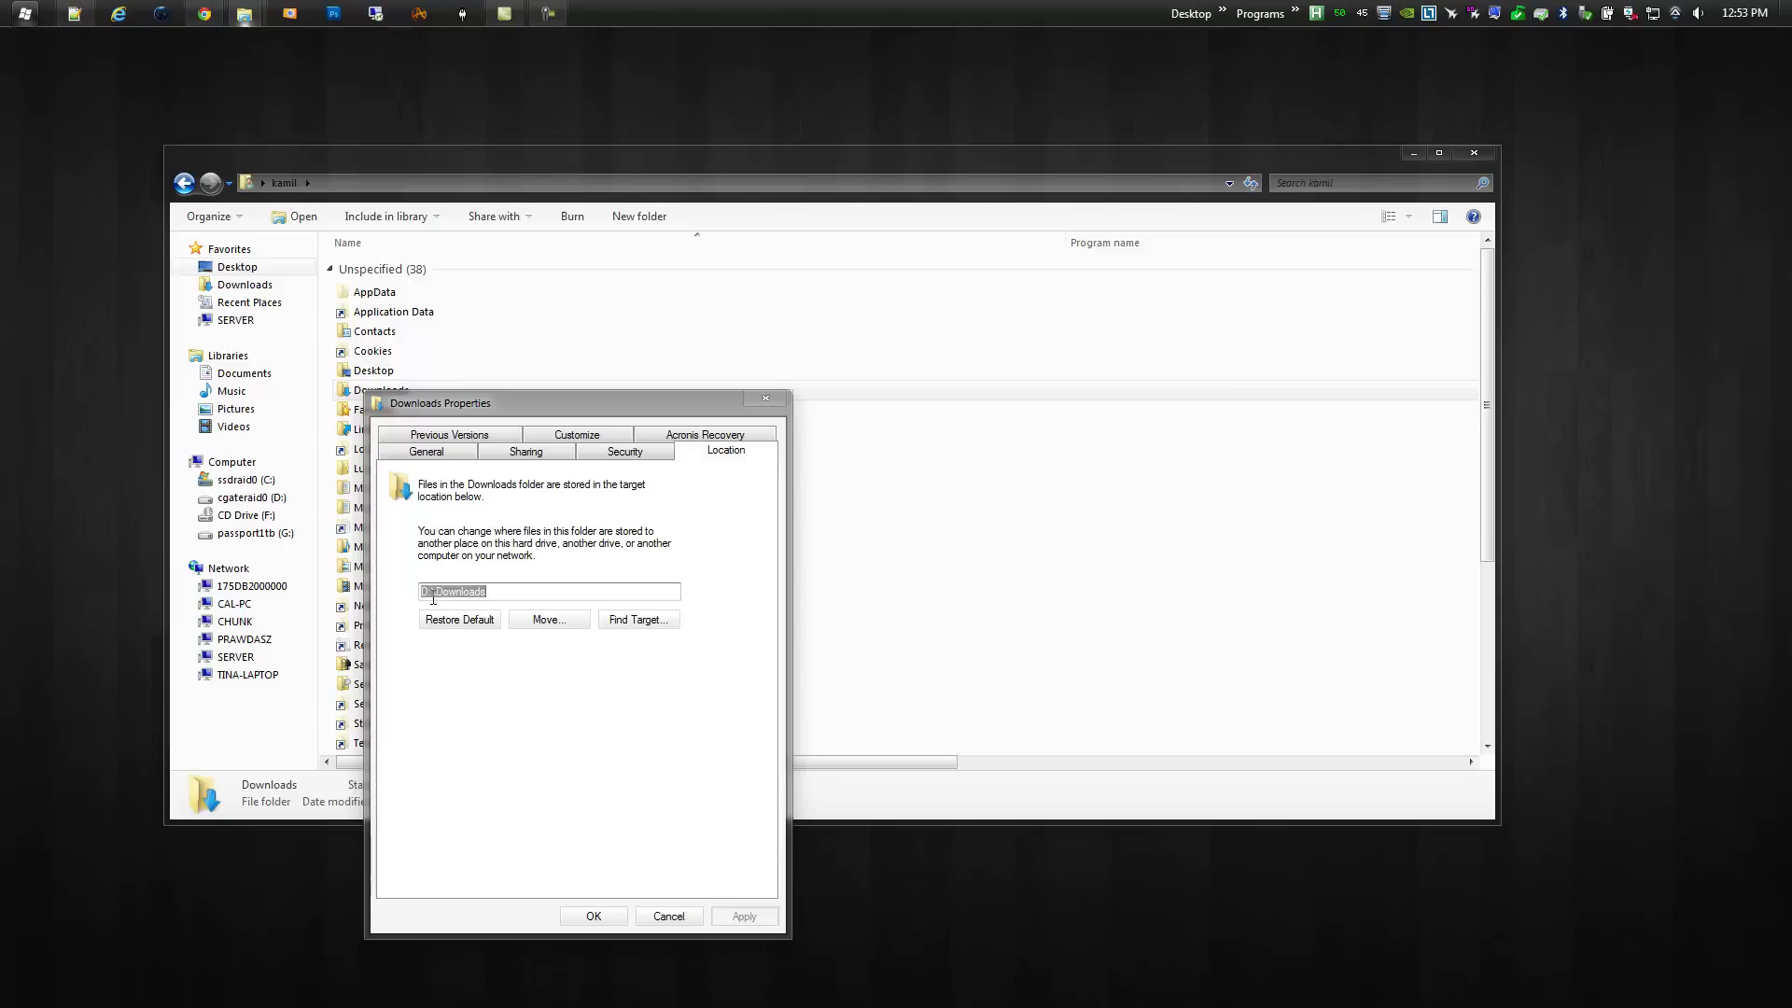
pyautogui.click(476, 595)
pyautogui.moveTo(430, 594); pyautogui.dragTo(395, 610)
pyautogui.write('C:\\')
pyautogui.write('Users\\')
pyautogui.write('Kam')
pyautogui.write('il\\')
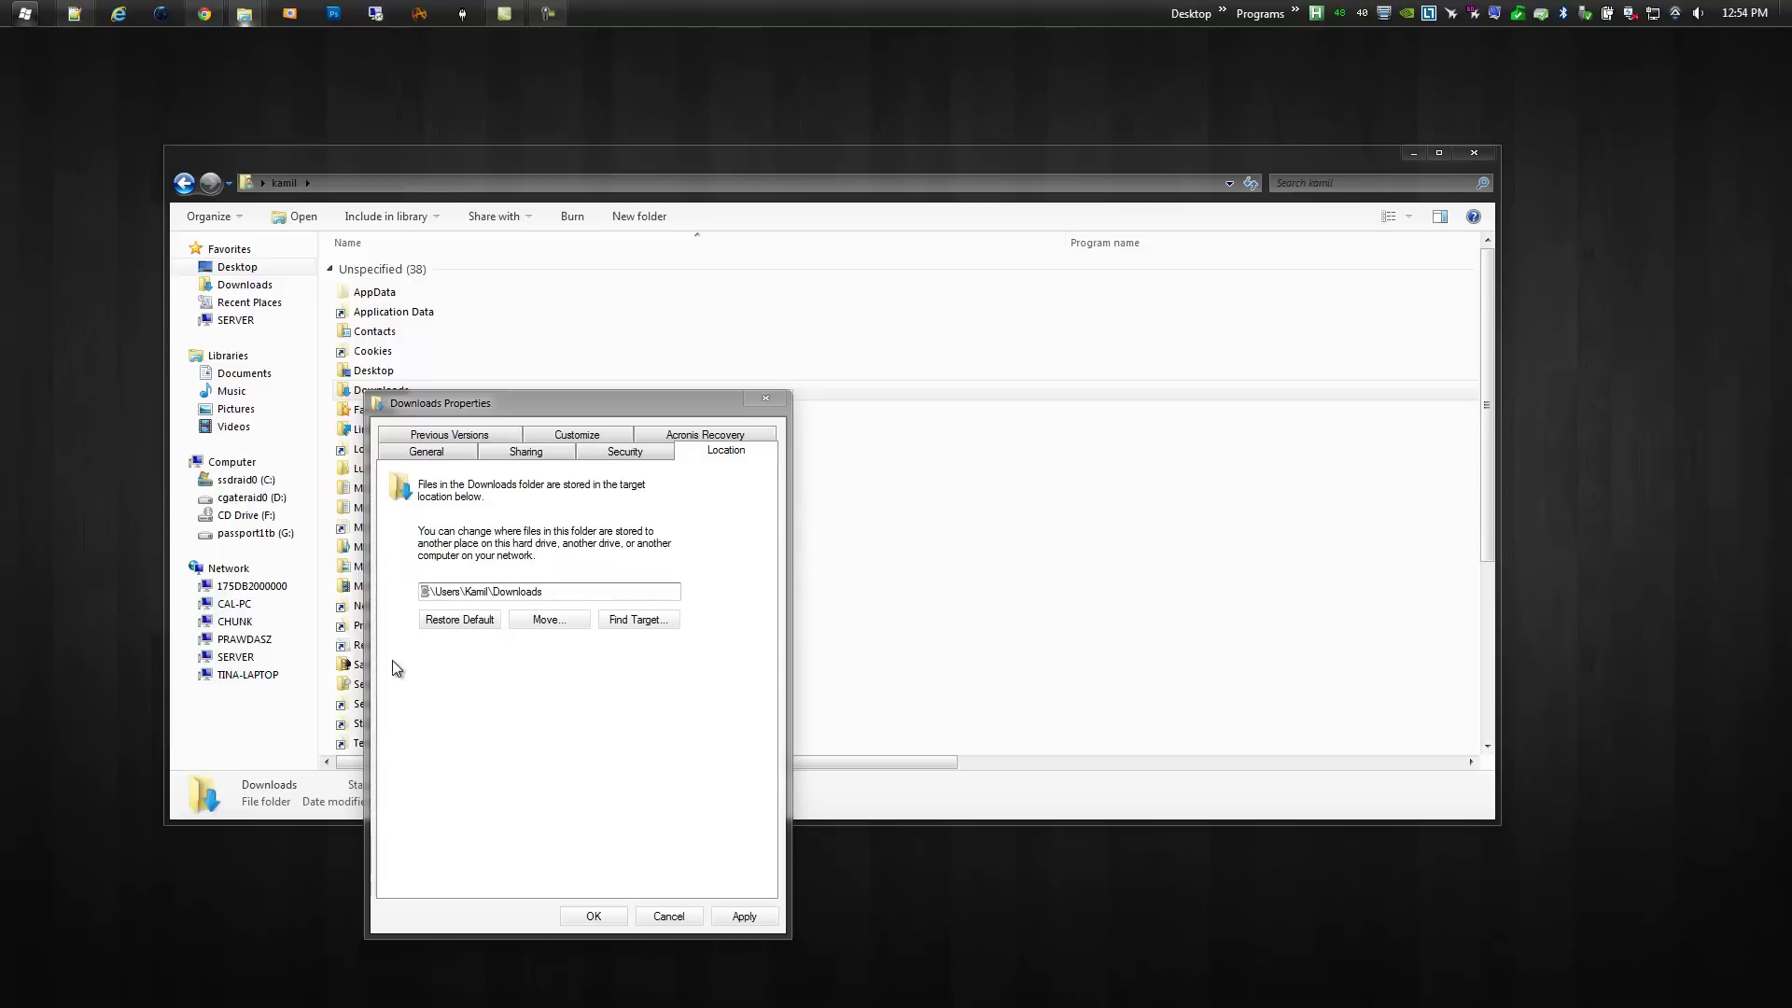
pyautogui.write('D')
pyautogui.click(672, 915)
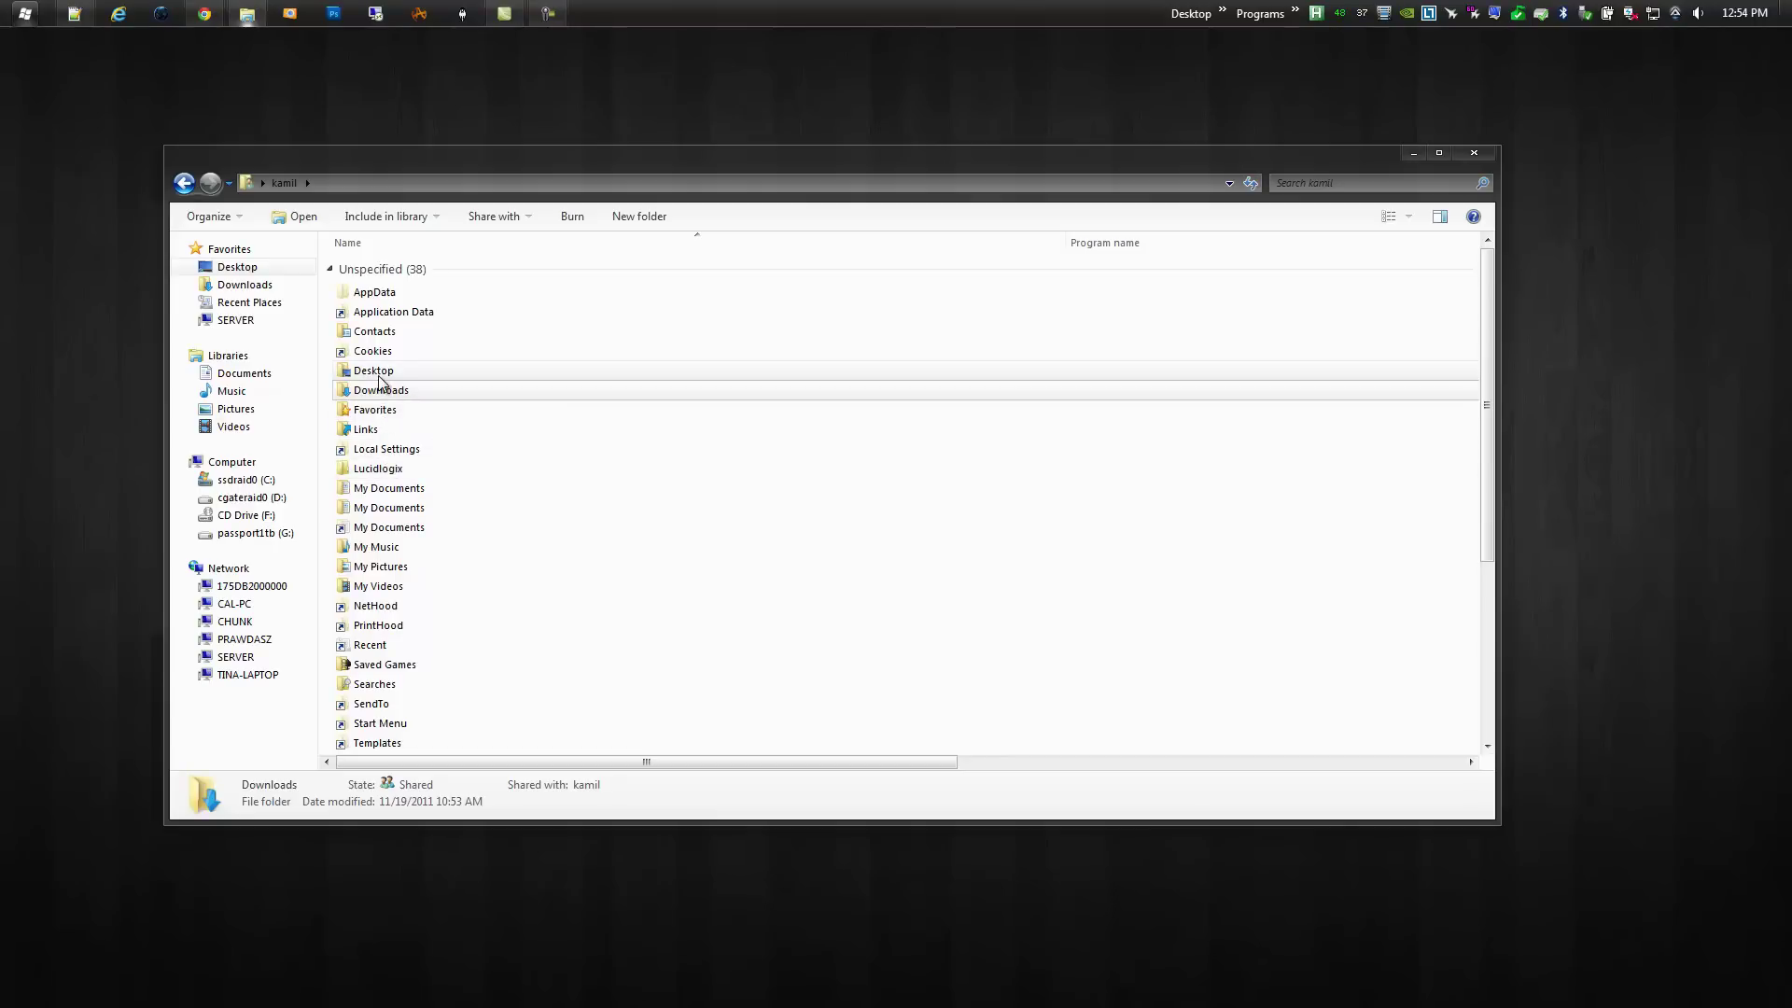
pyautogui.click(389, 506)
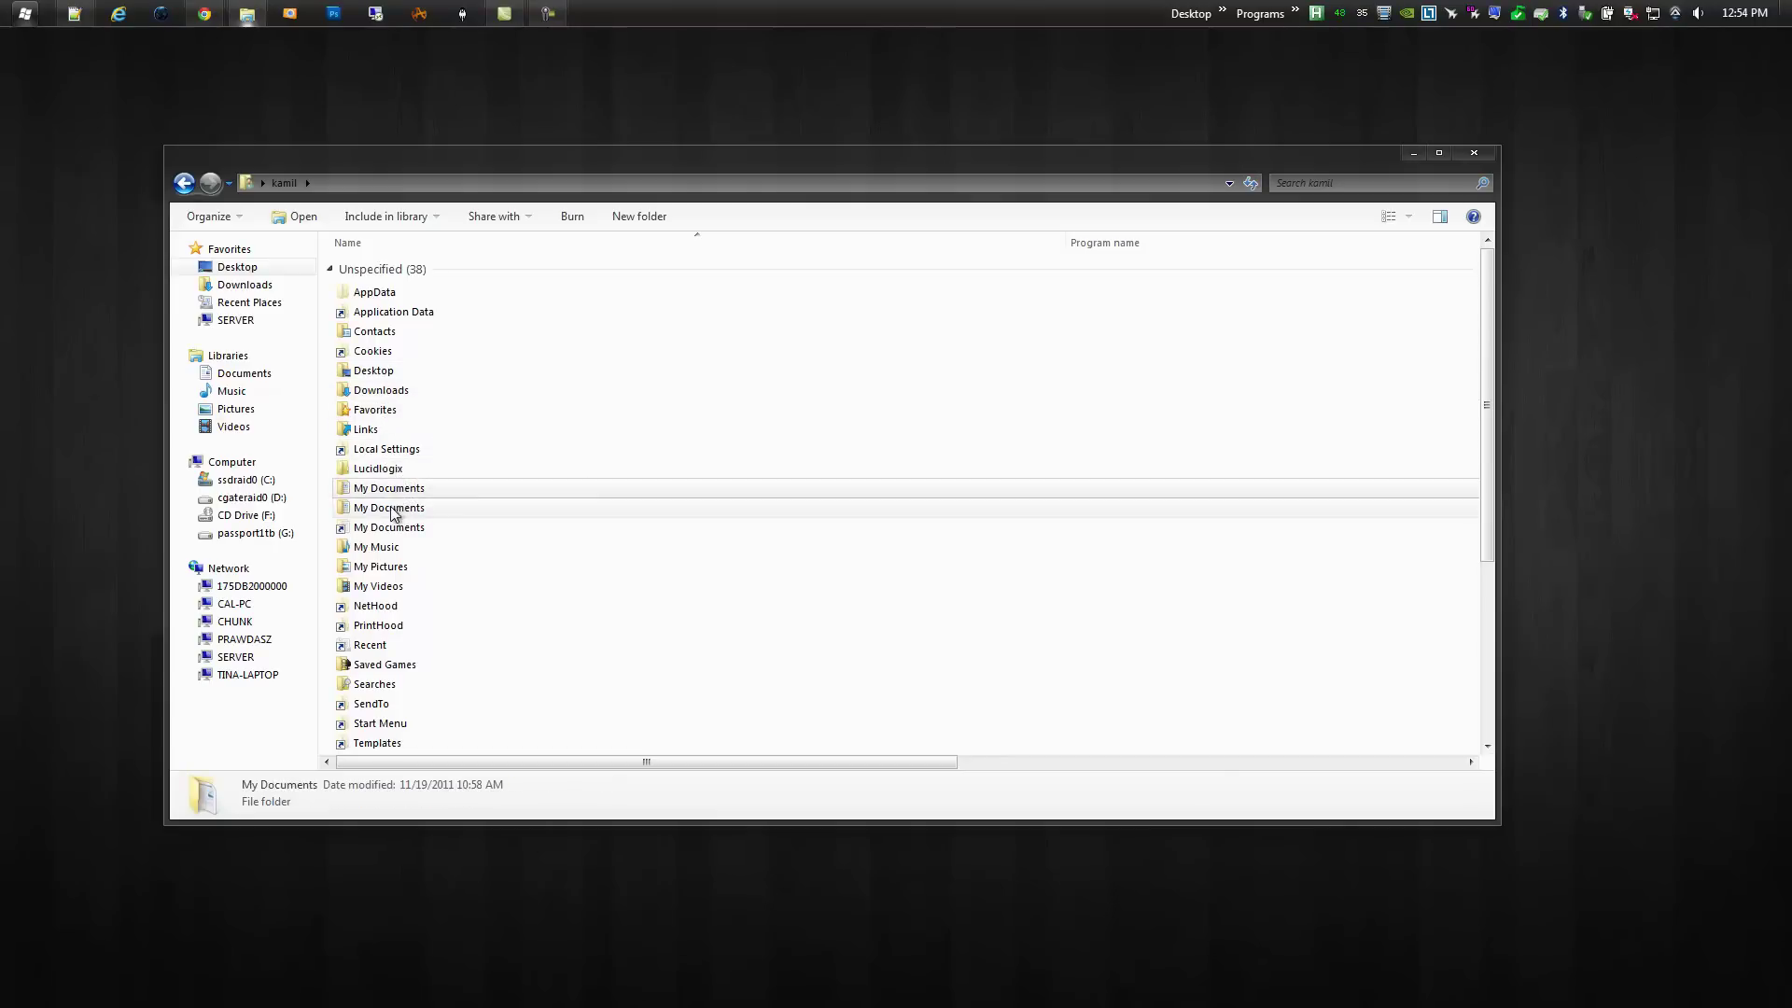
pyautogui.click(373, 494)
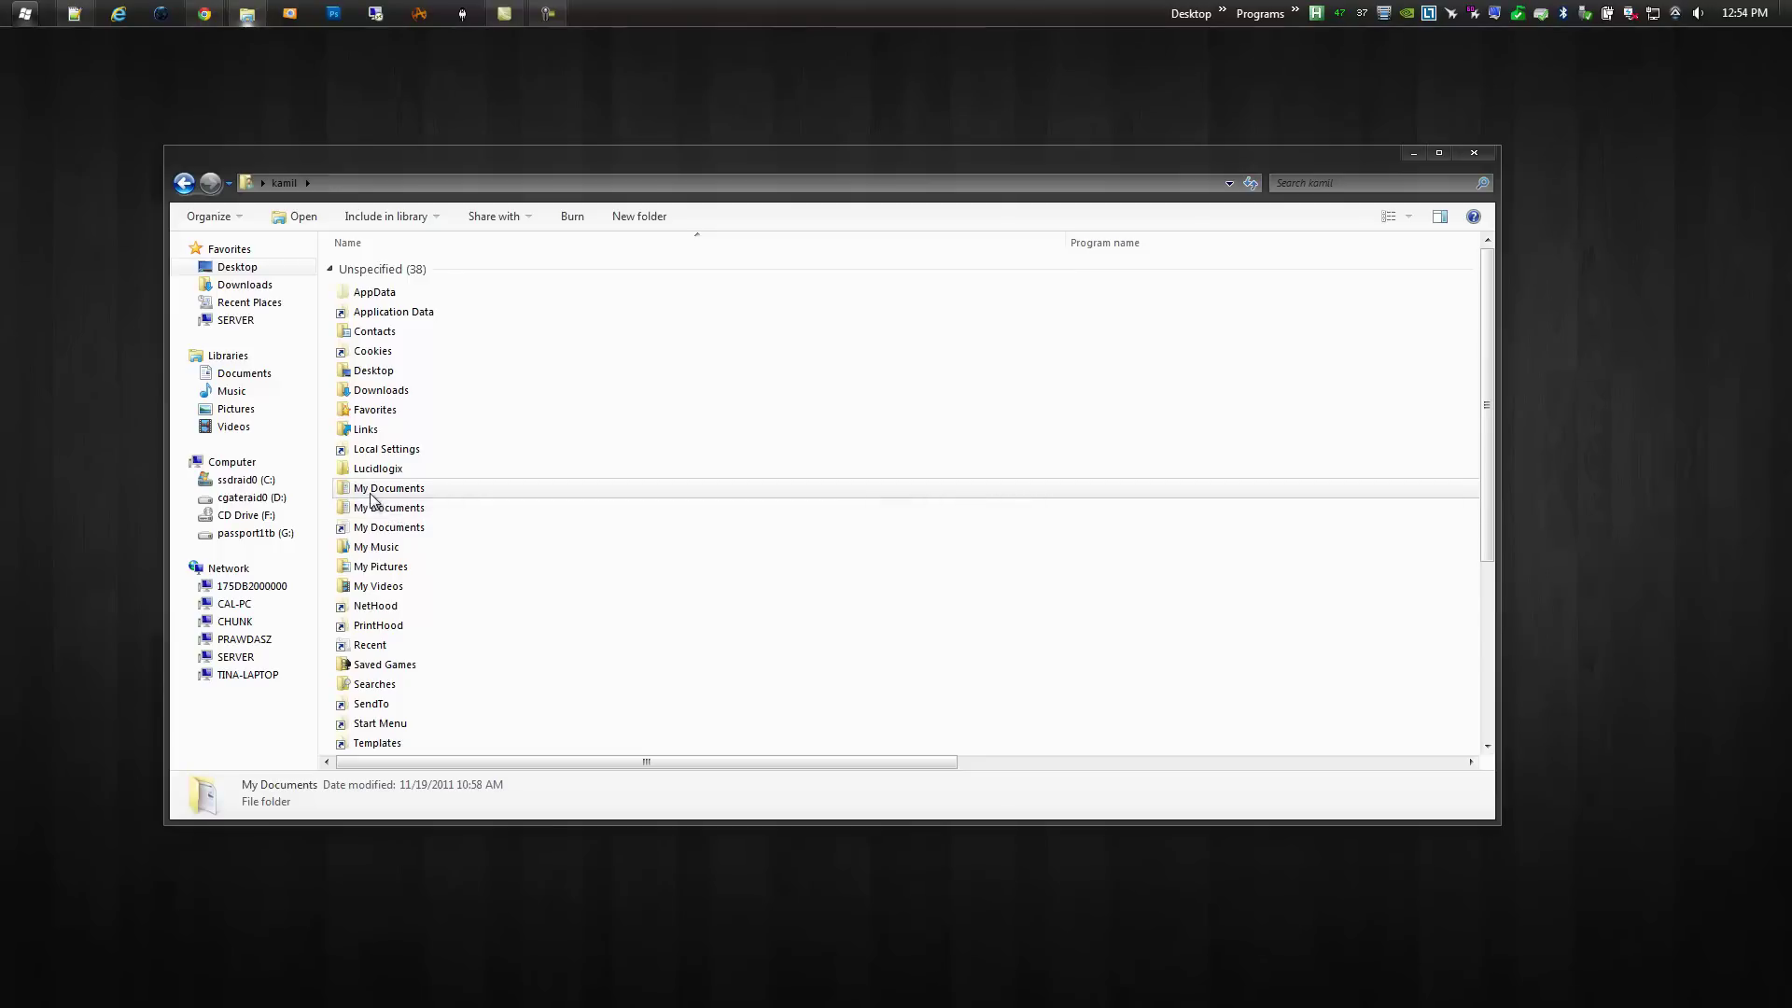
pyautogui.rightClick(364, 546)
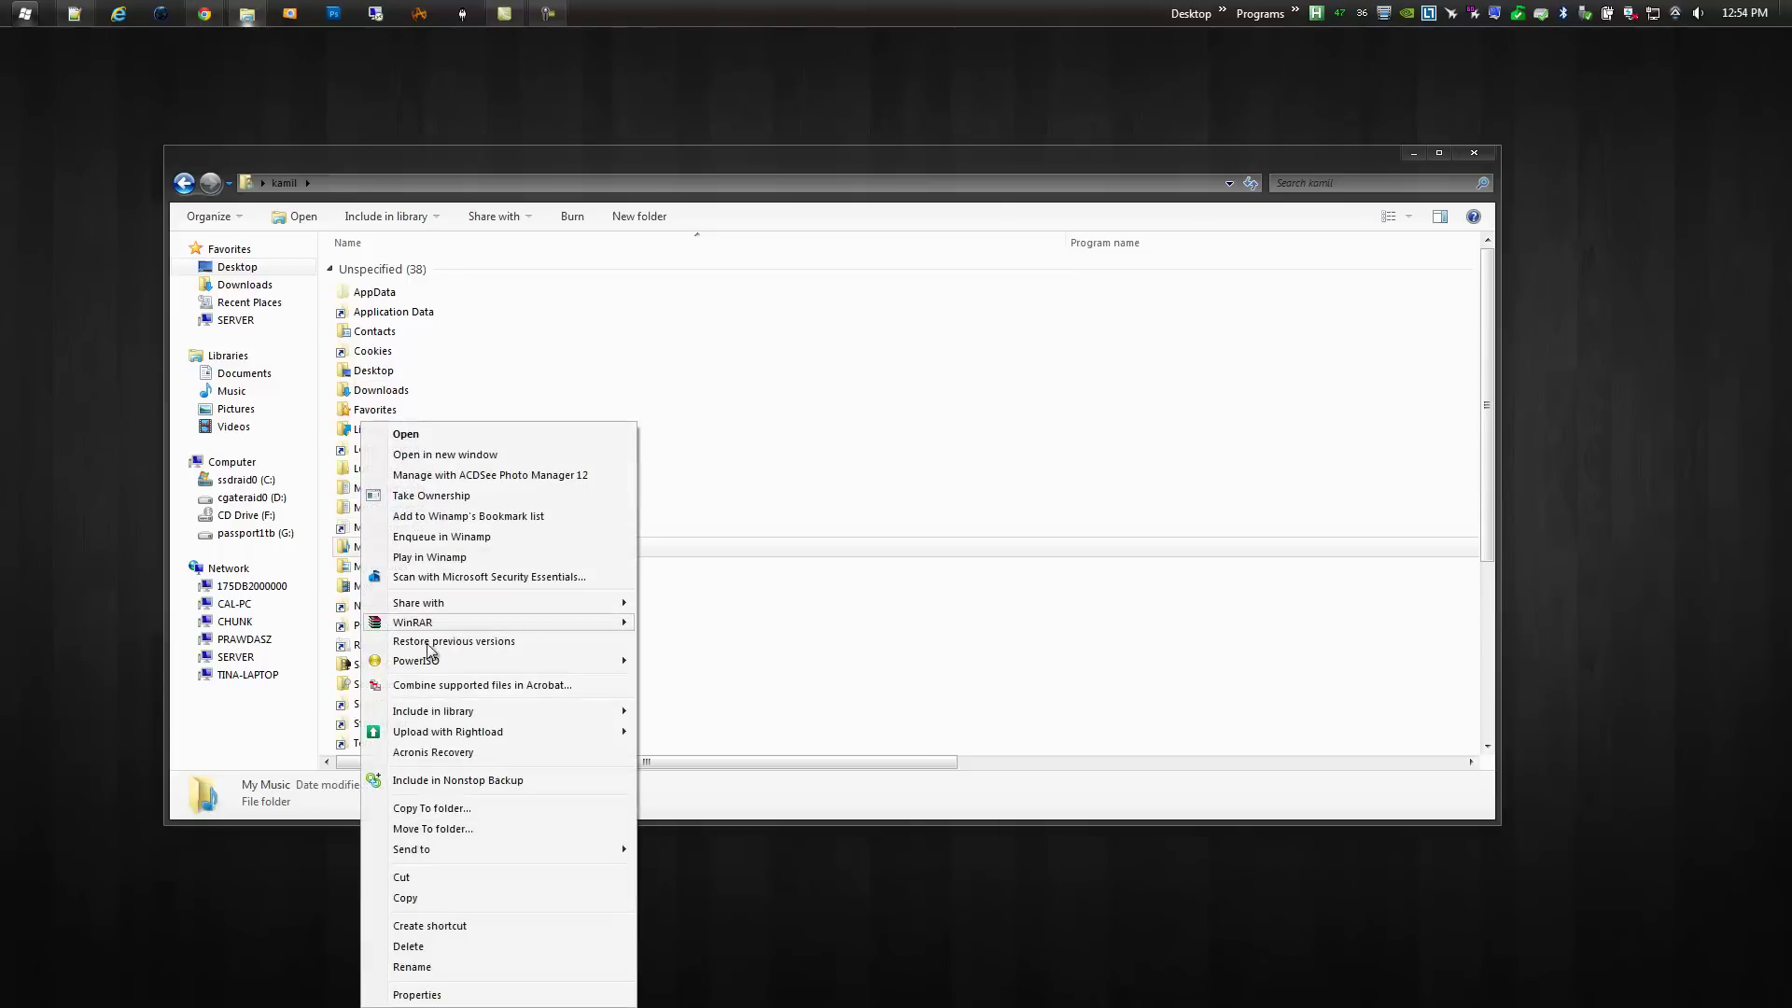
pyautogui.click(420, 995)
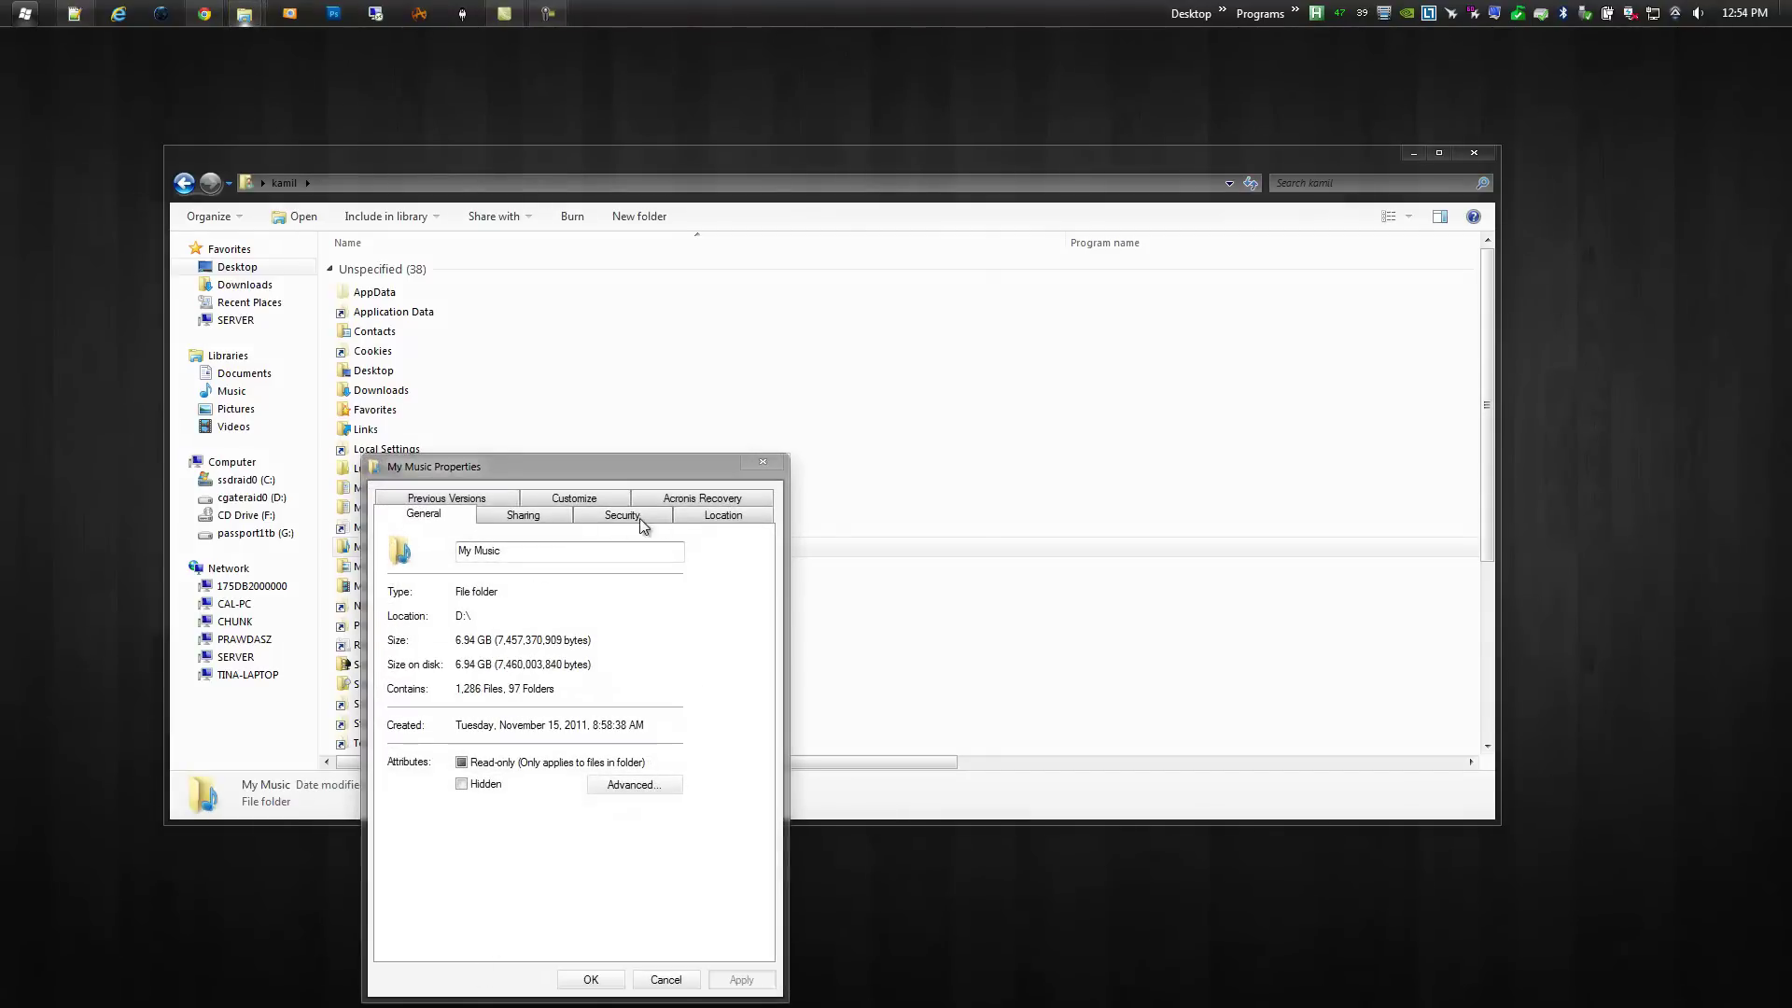
pyautogui.click(707, 516)
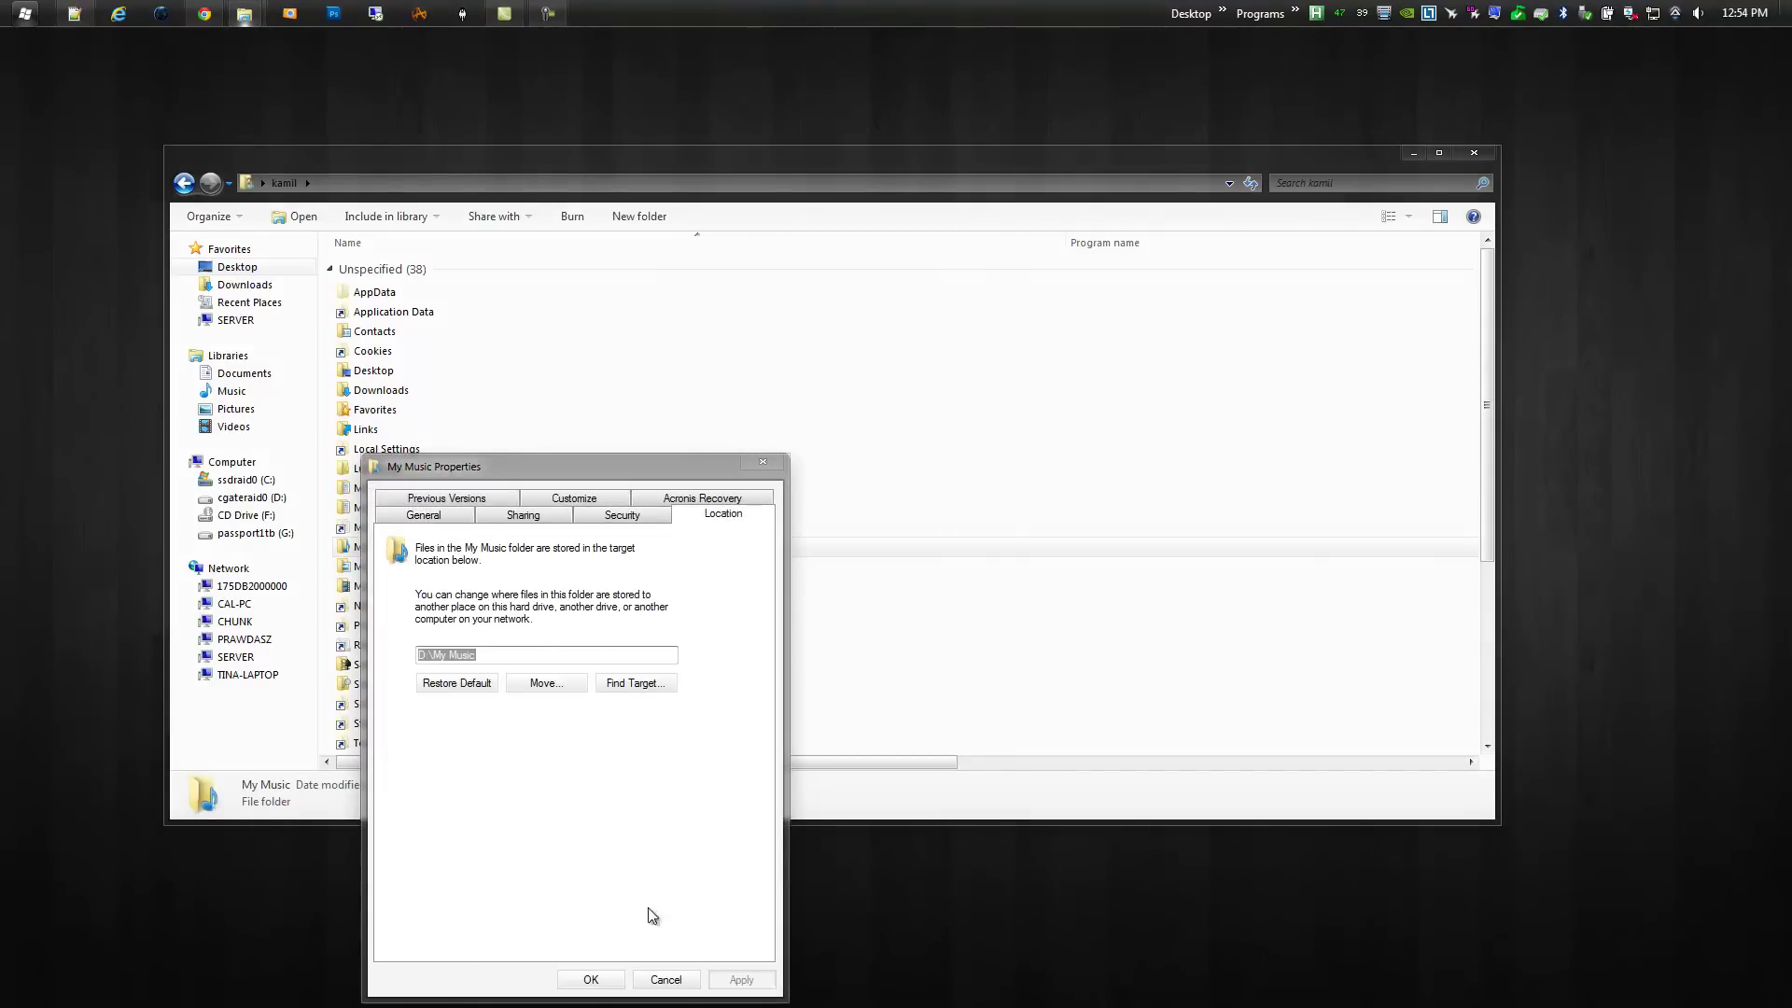
pyautogui.click(666, 979)
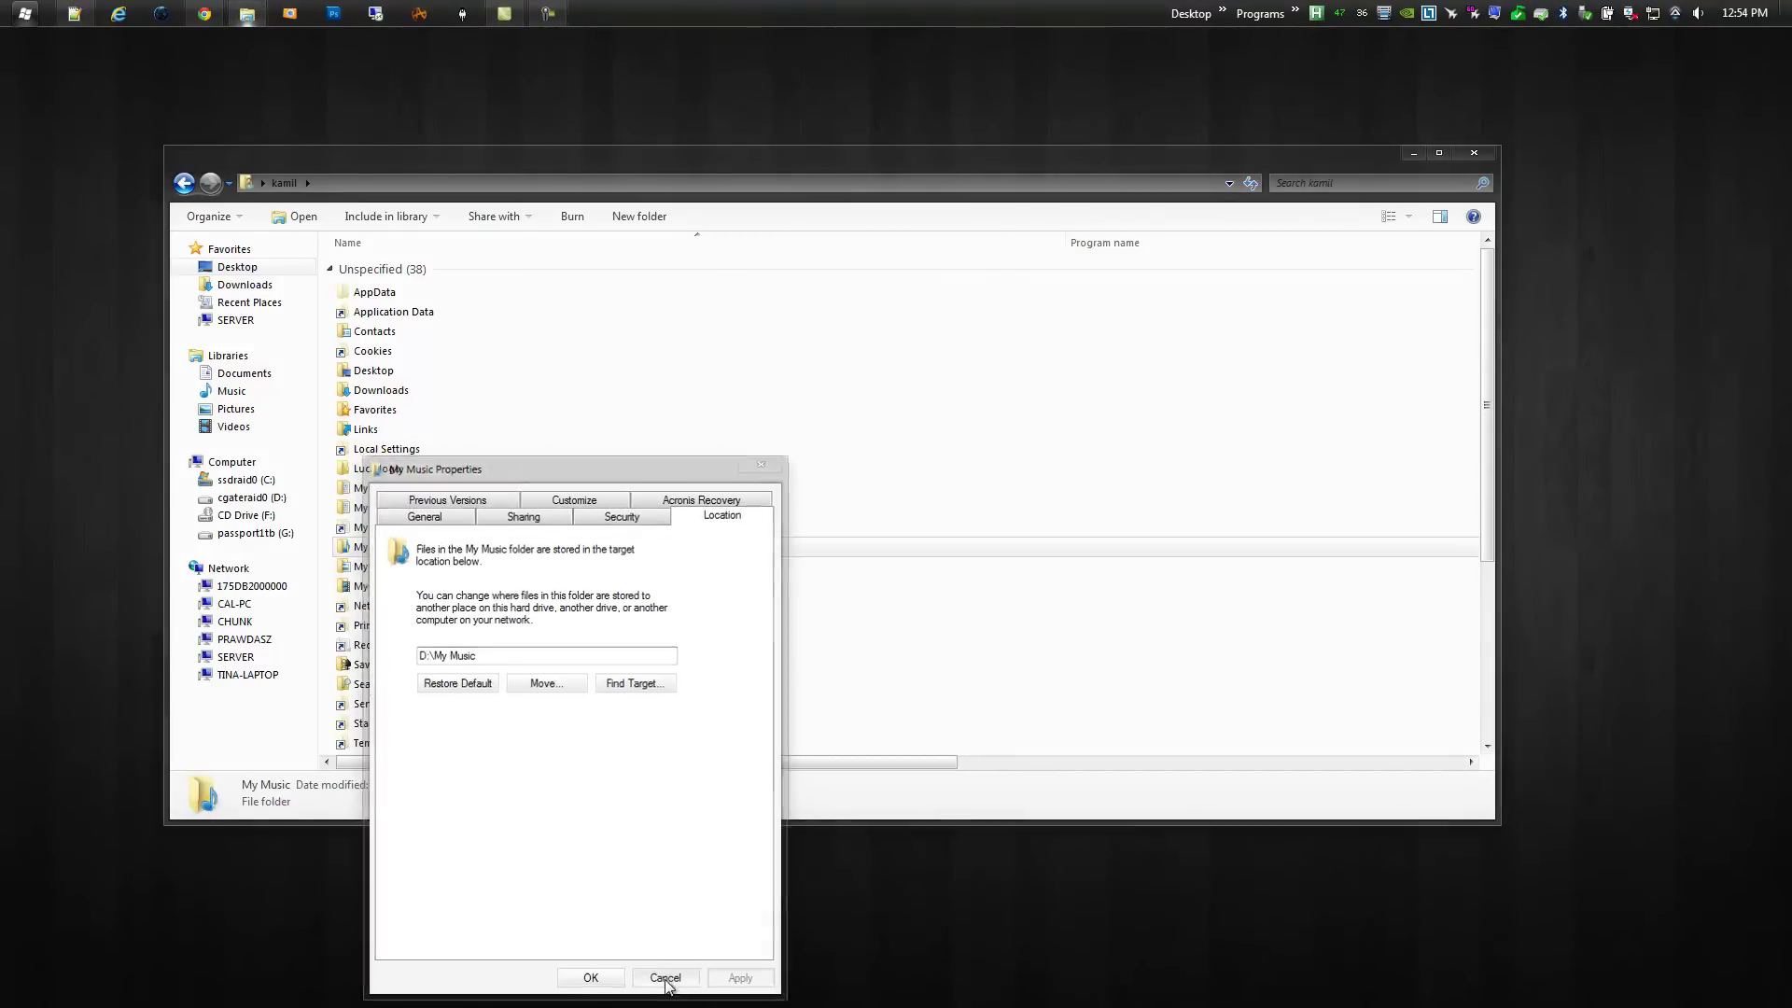
# Step: Browse drive D:, then return through the Desktop to the user profile folder
pyautogui.click(252, 497)
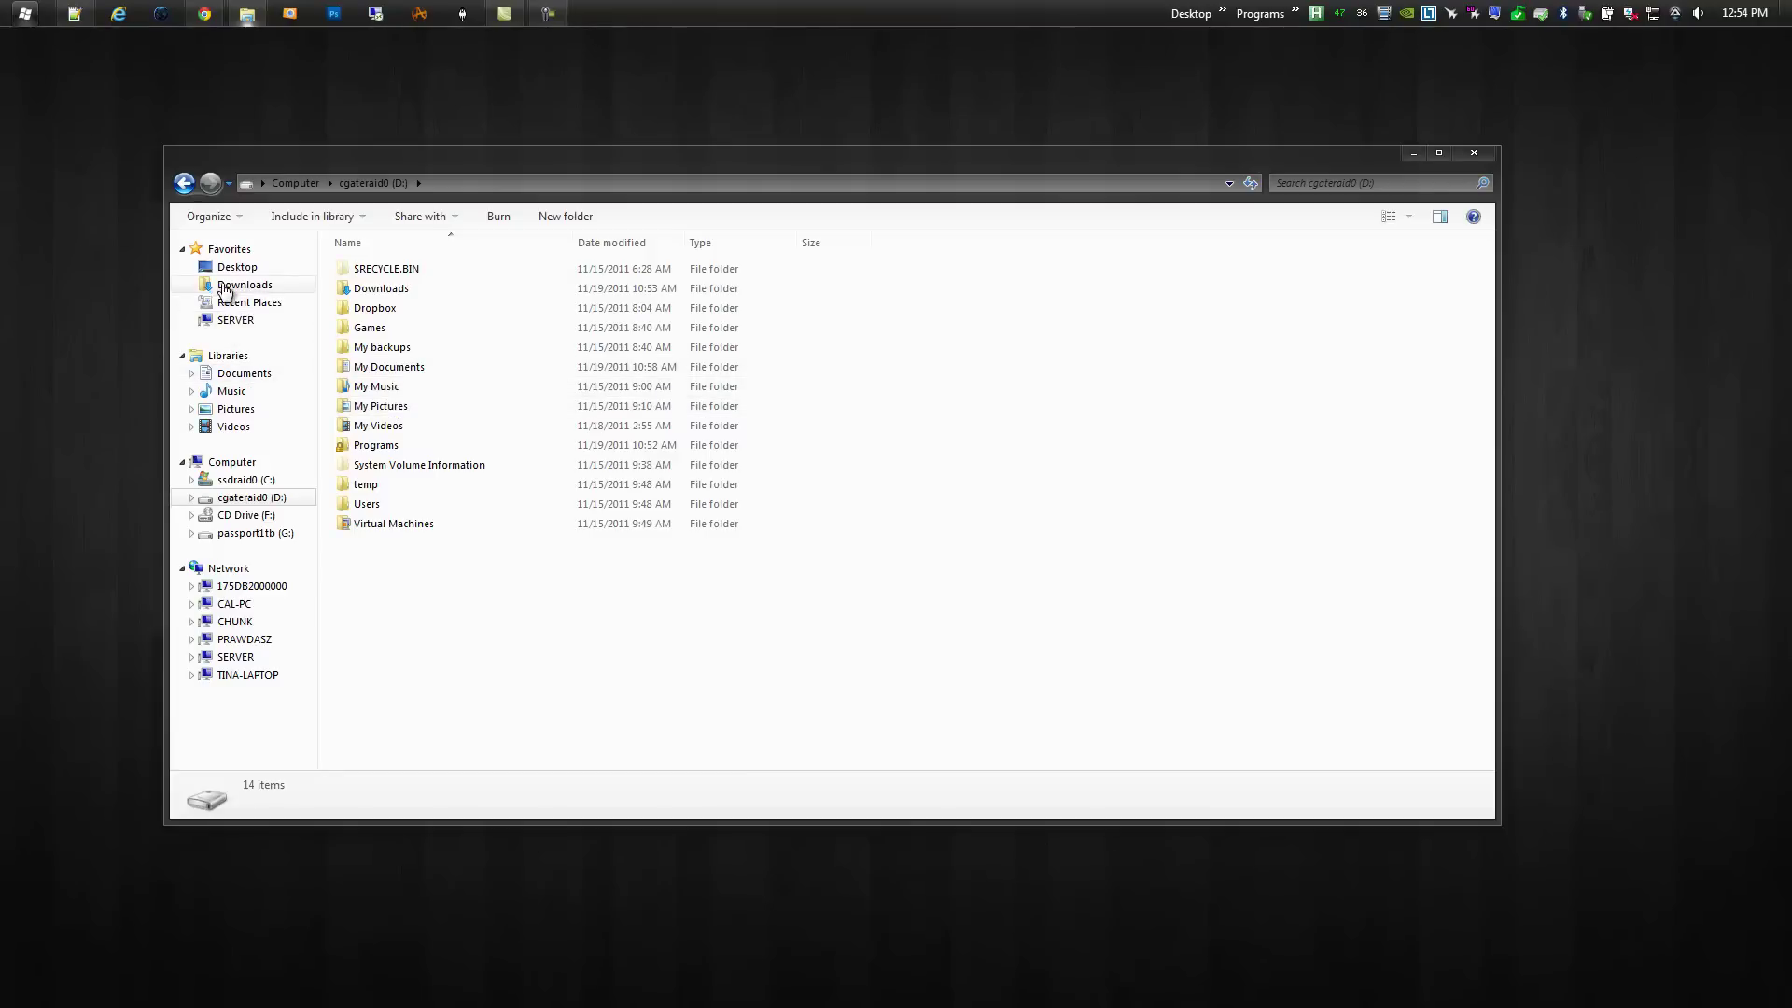
pyautogui.click(231, 268)
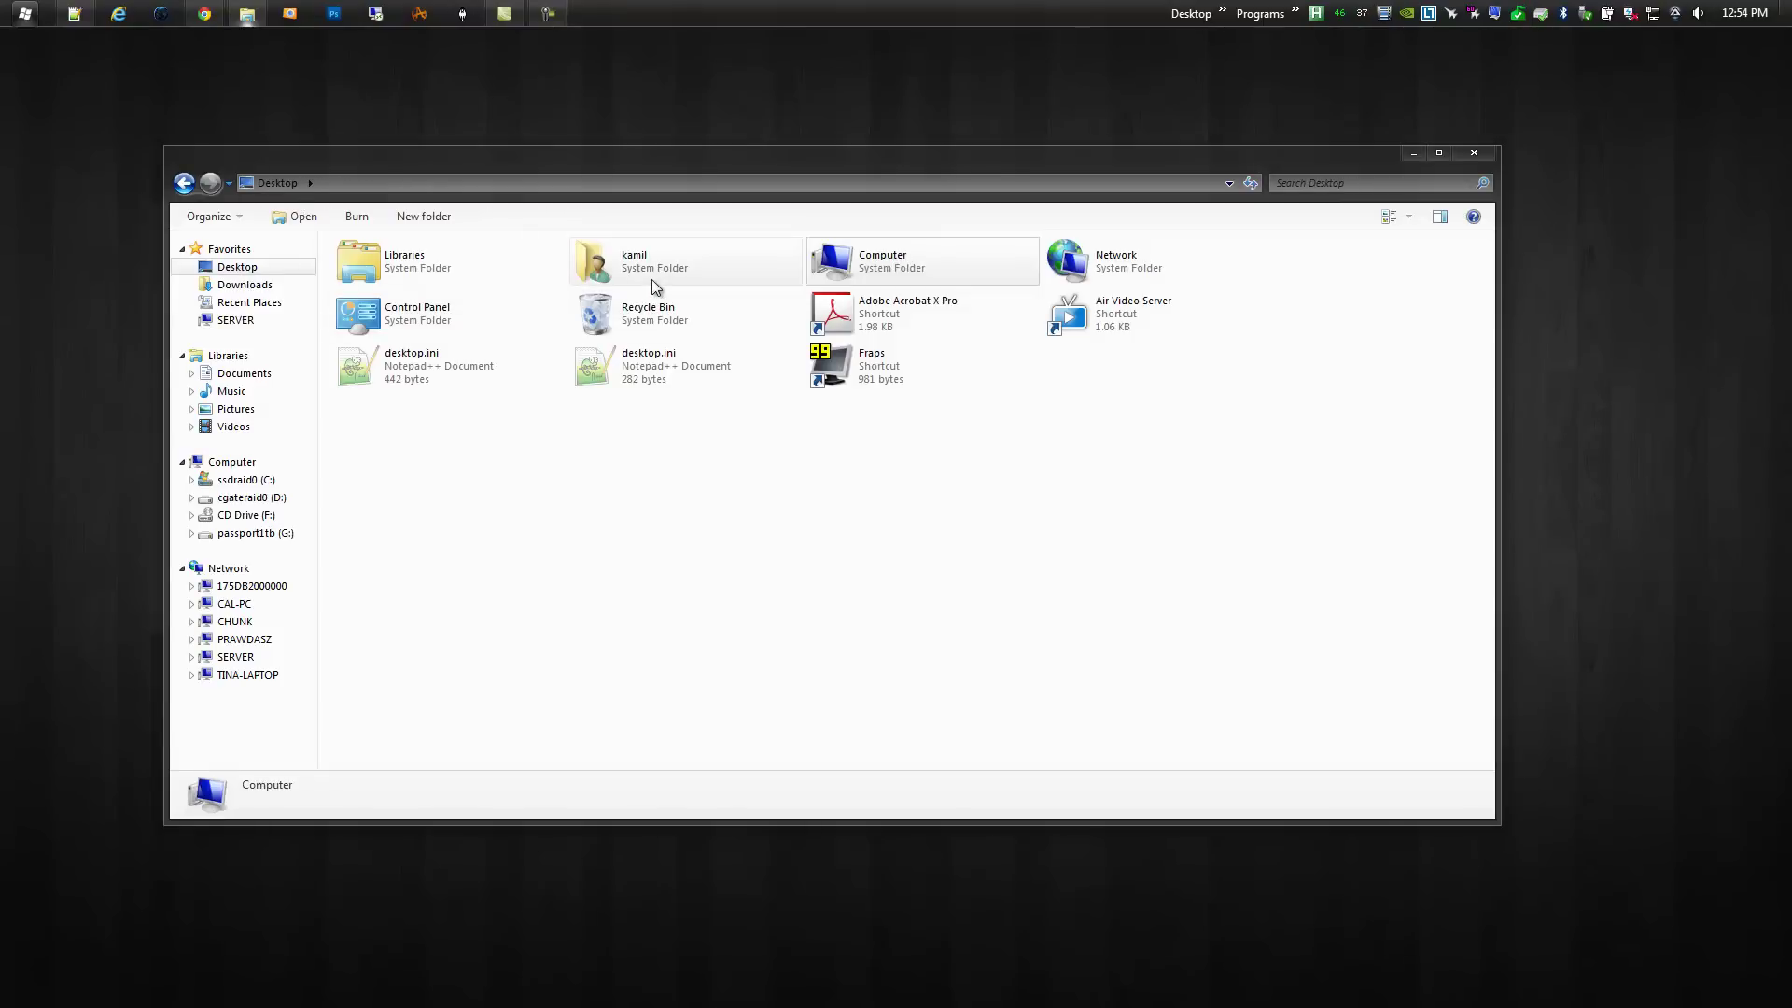
pyautogui.doubleClick(622, 274)
# Step: Check the Downloads folder's full path, then view drive D: contents again
pyautogui.click(382, 392)
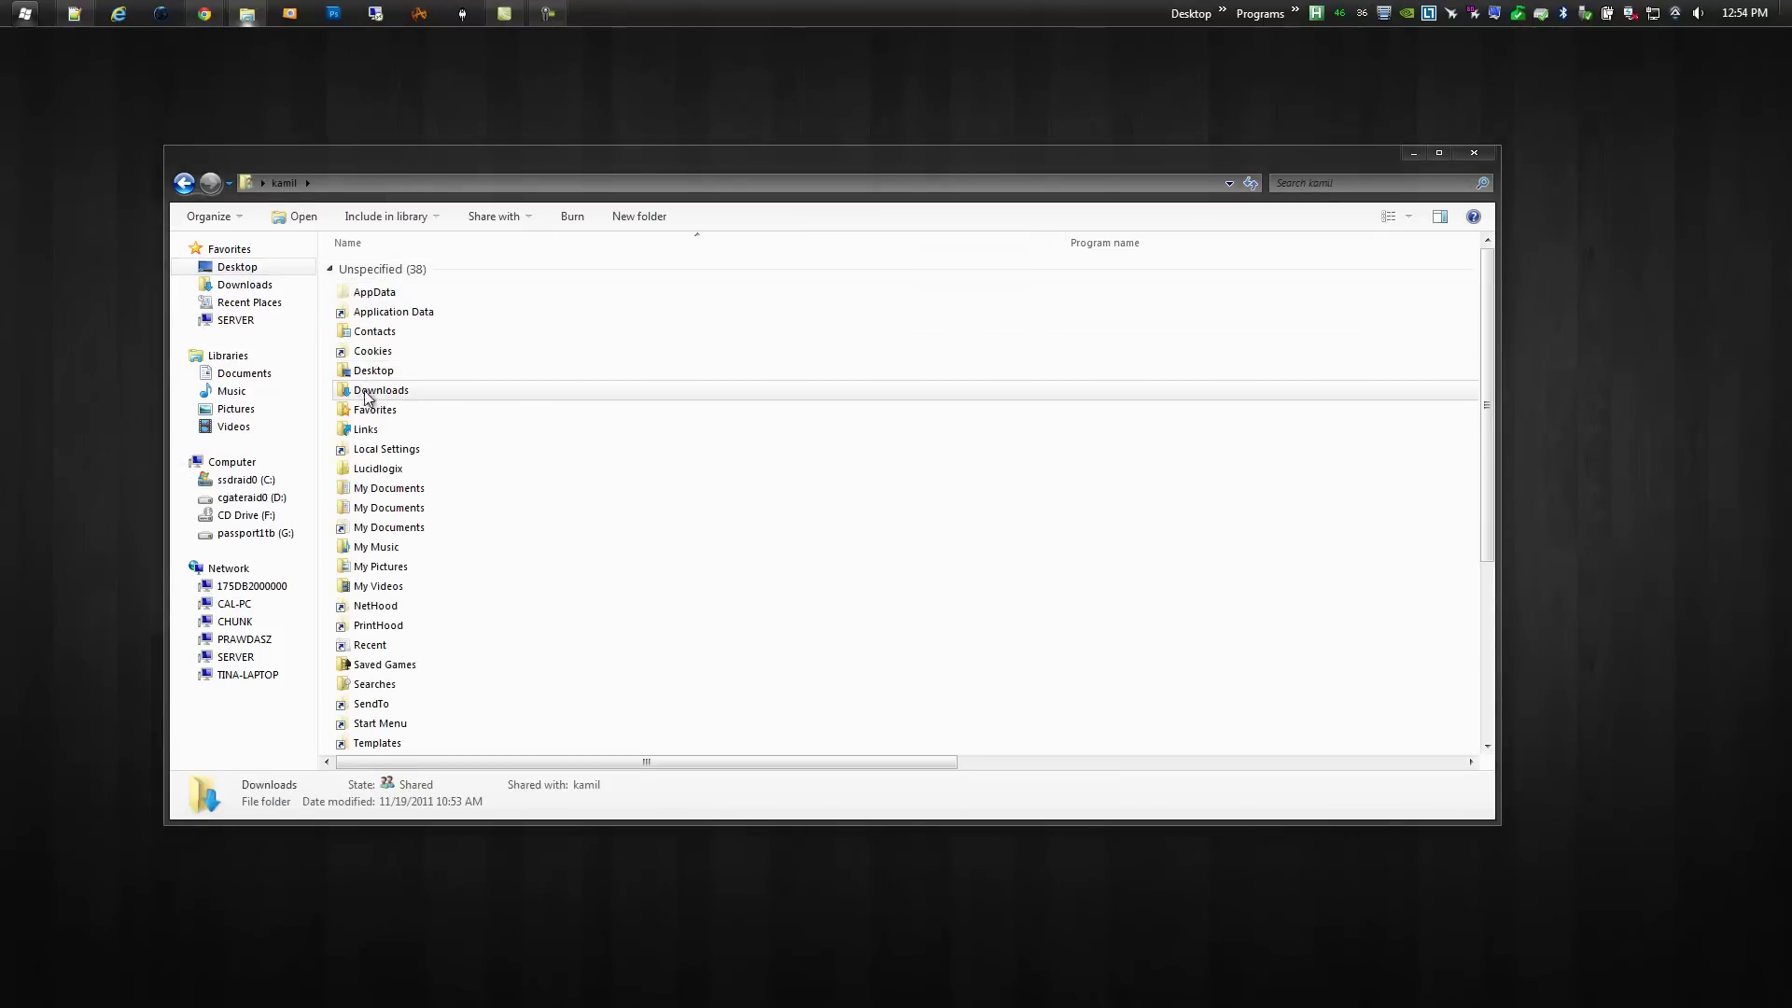
pyautogui.doubleClick(381, 391)
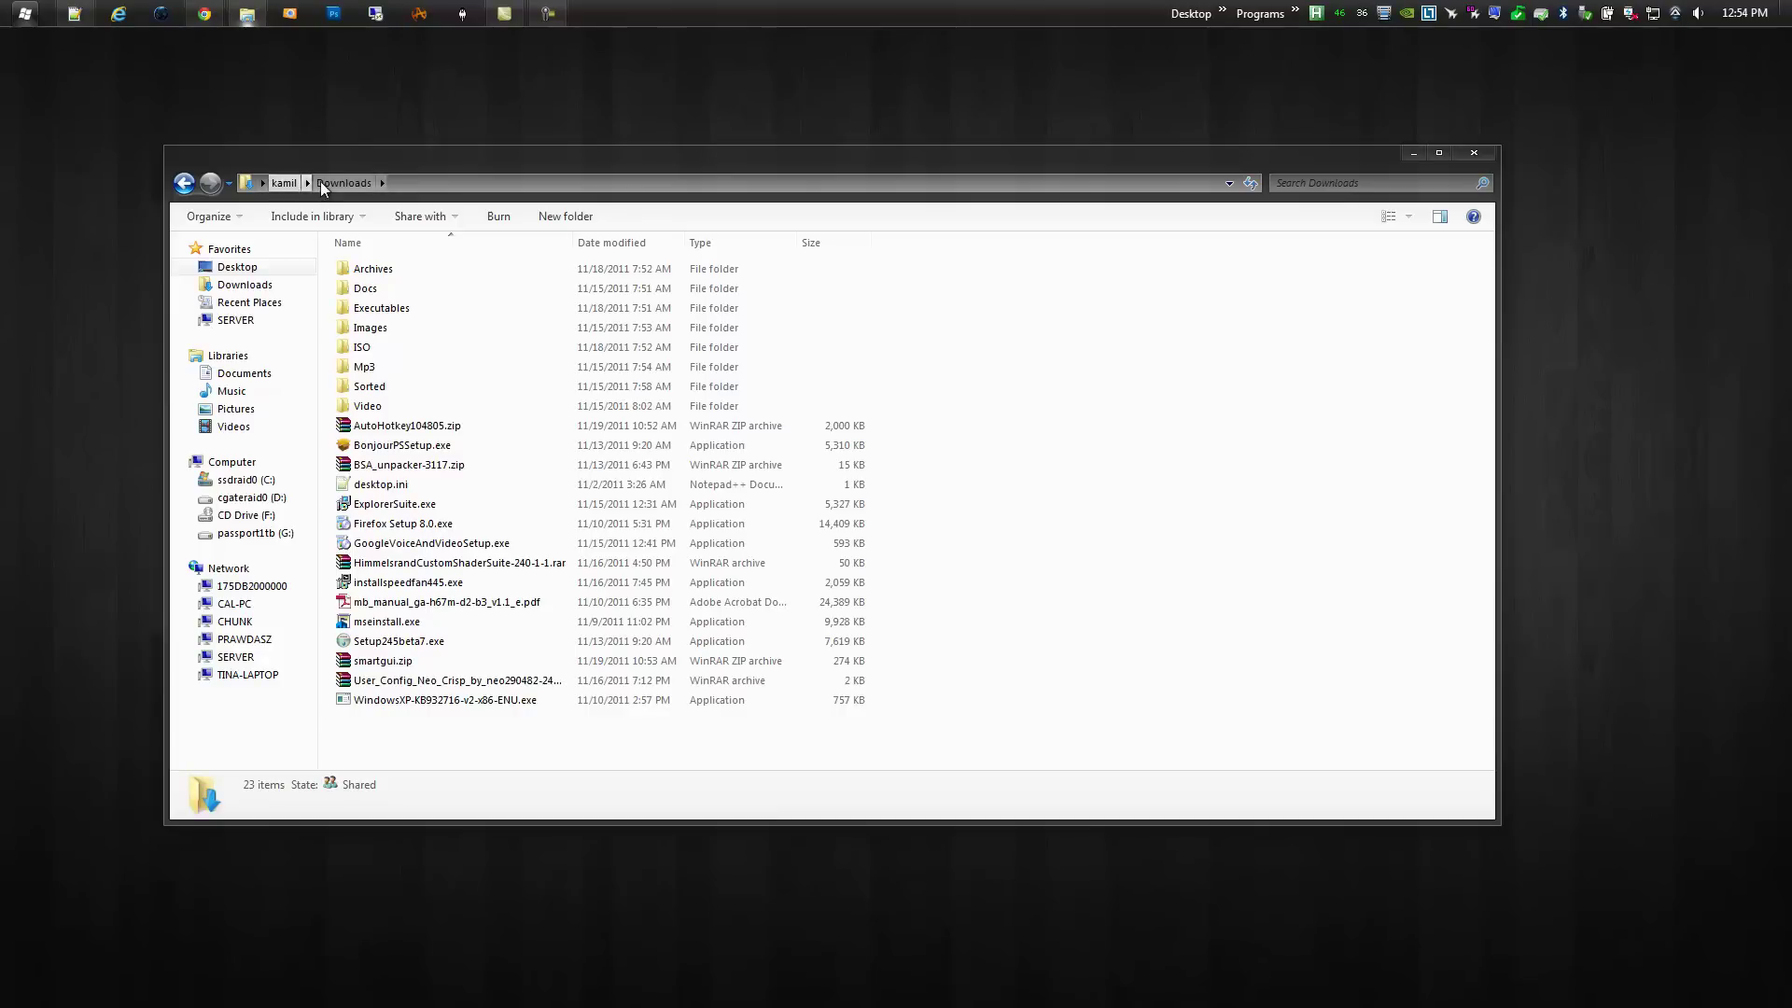
pyautogui.click(429, 183)
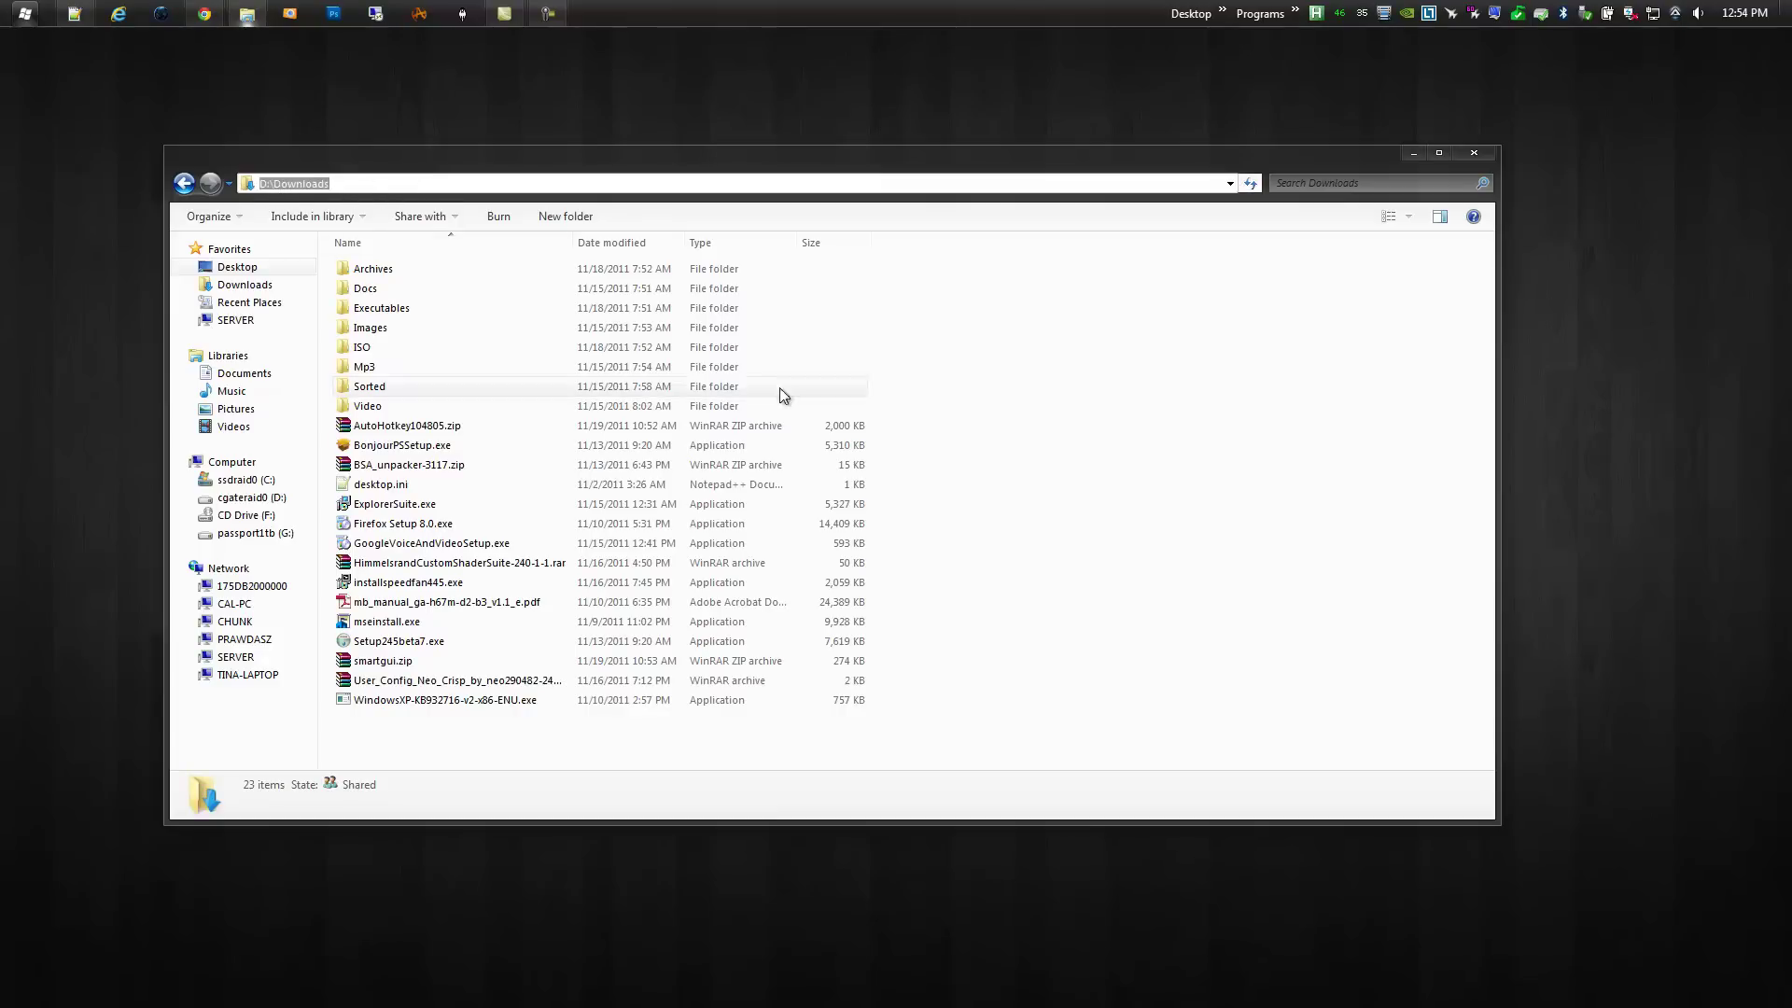
pyautogui.click(1051, 458)
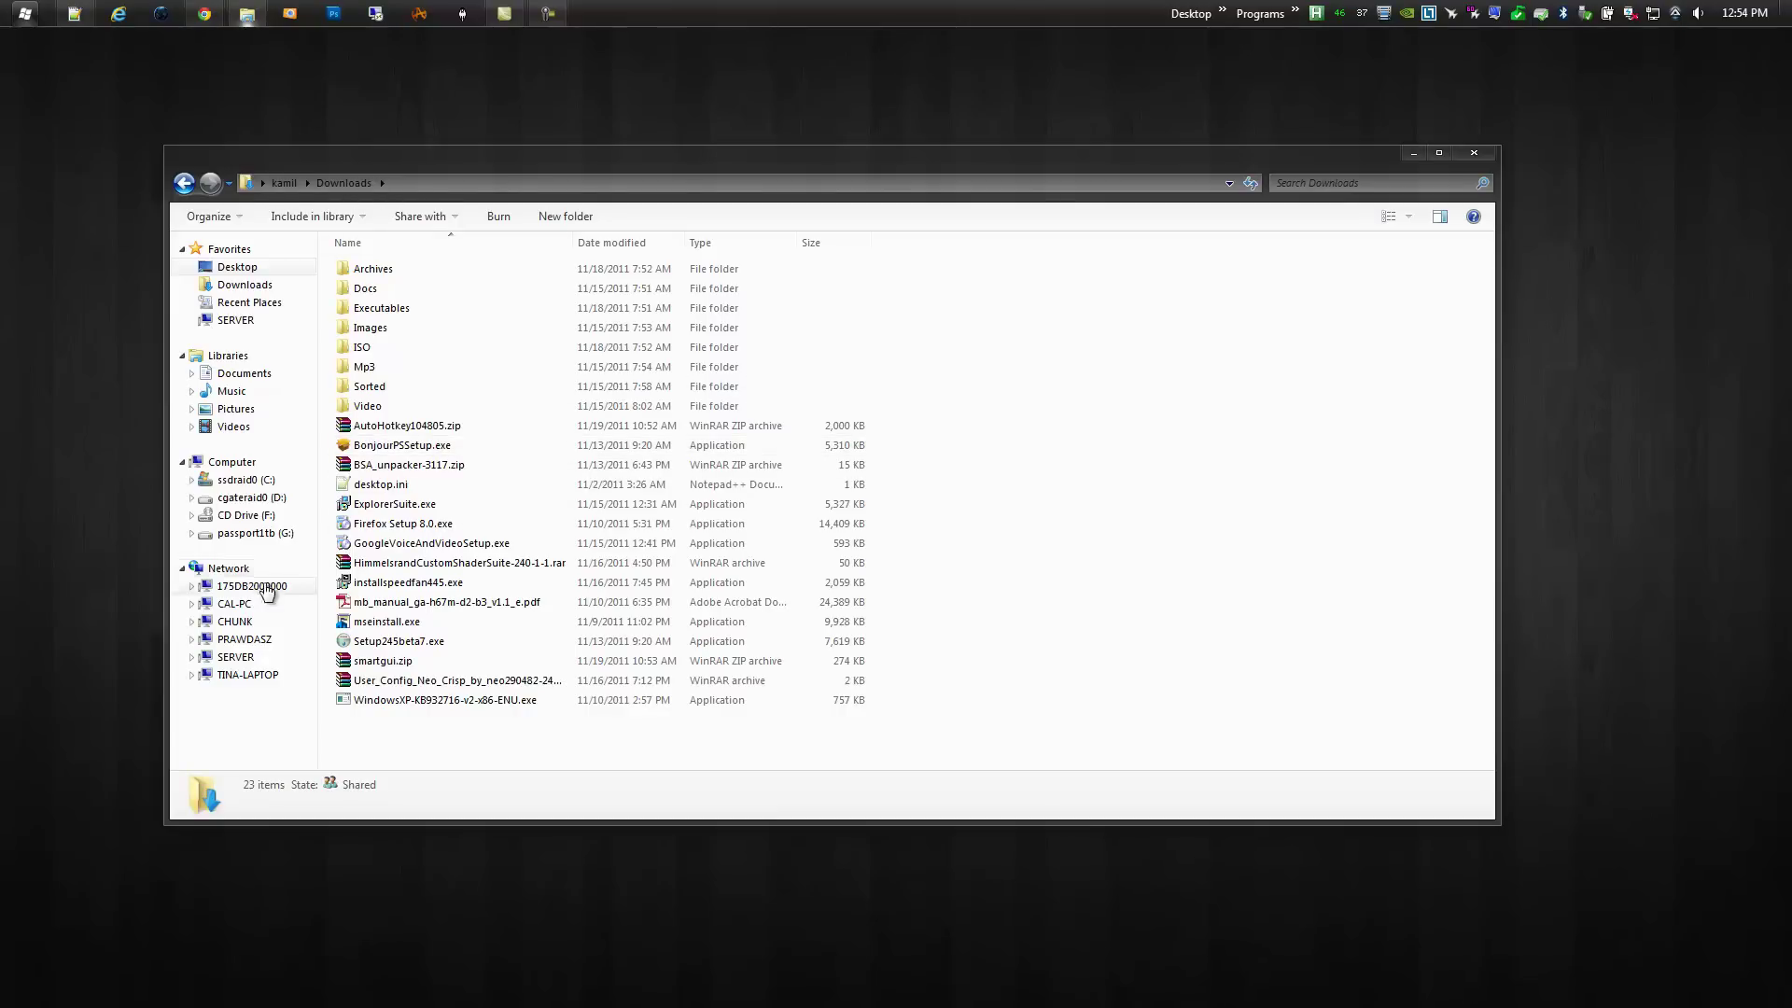
pyautogui.click(247, 482)
pyautogui.click(264, 505)
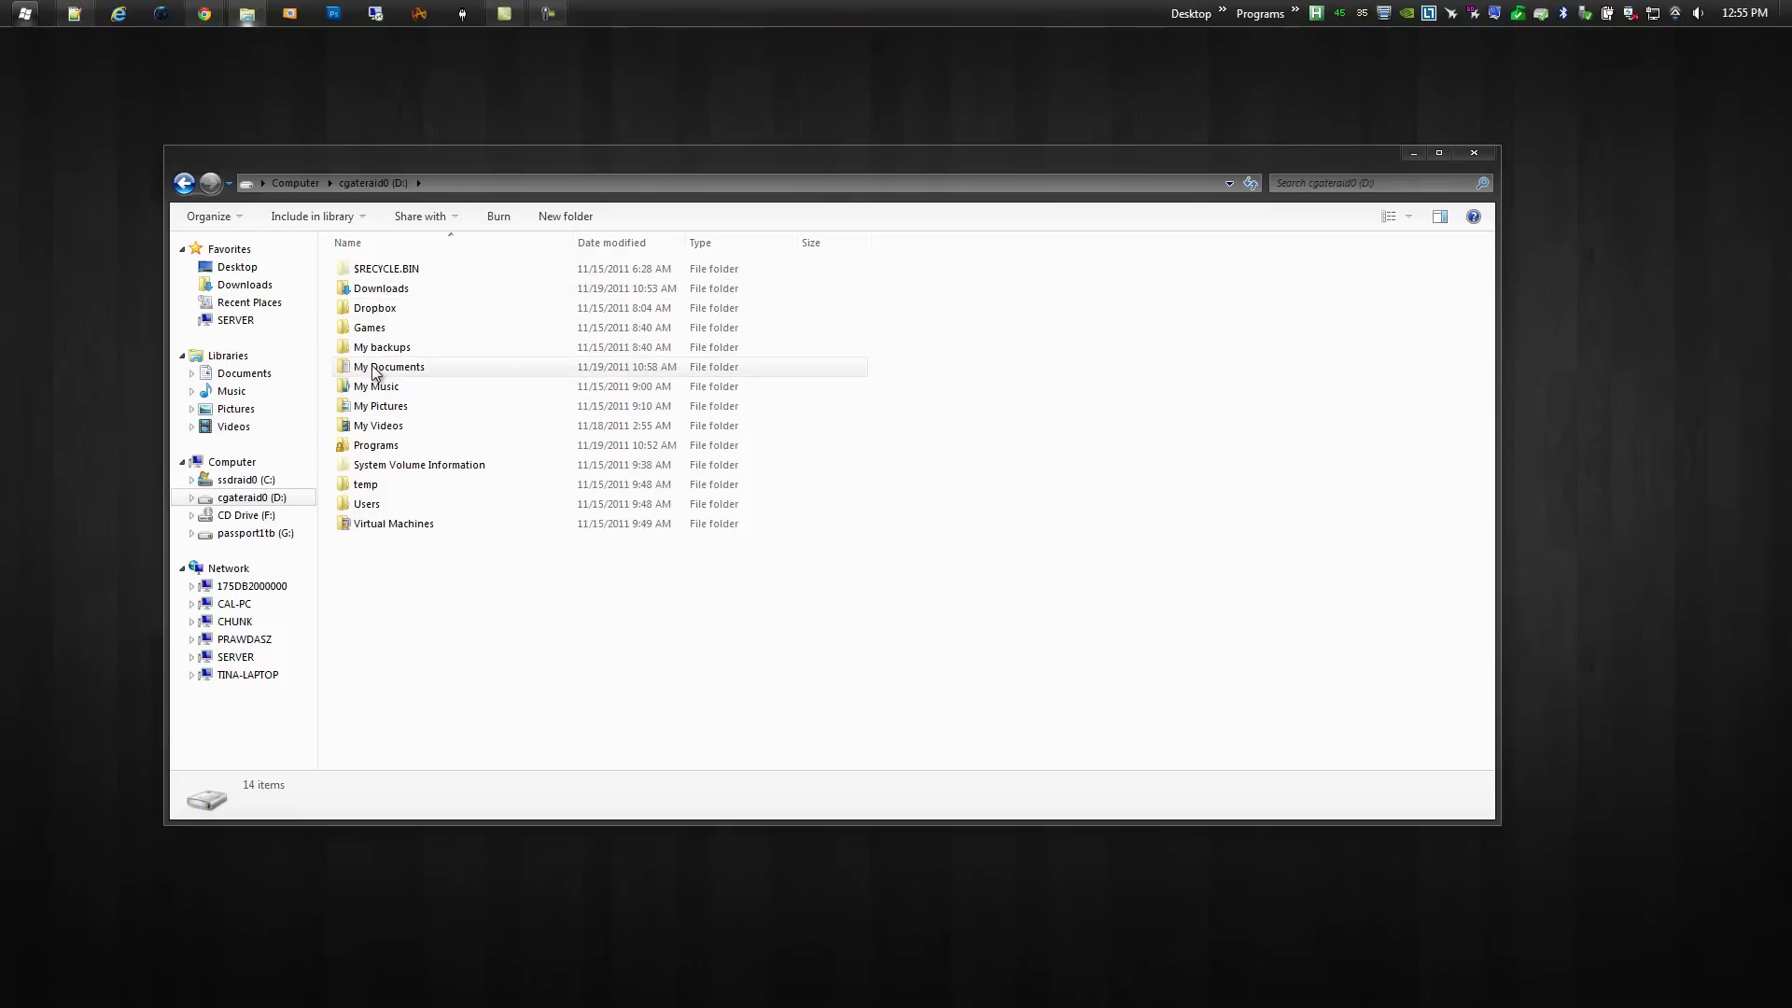
# Step: Run 'powercfg -h off' in a Command Prompt launched as administrator from the 'cmd' search
pyautogui.click(24, 15)
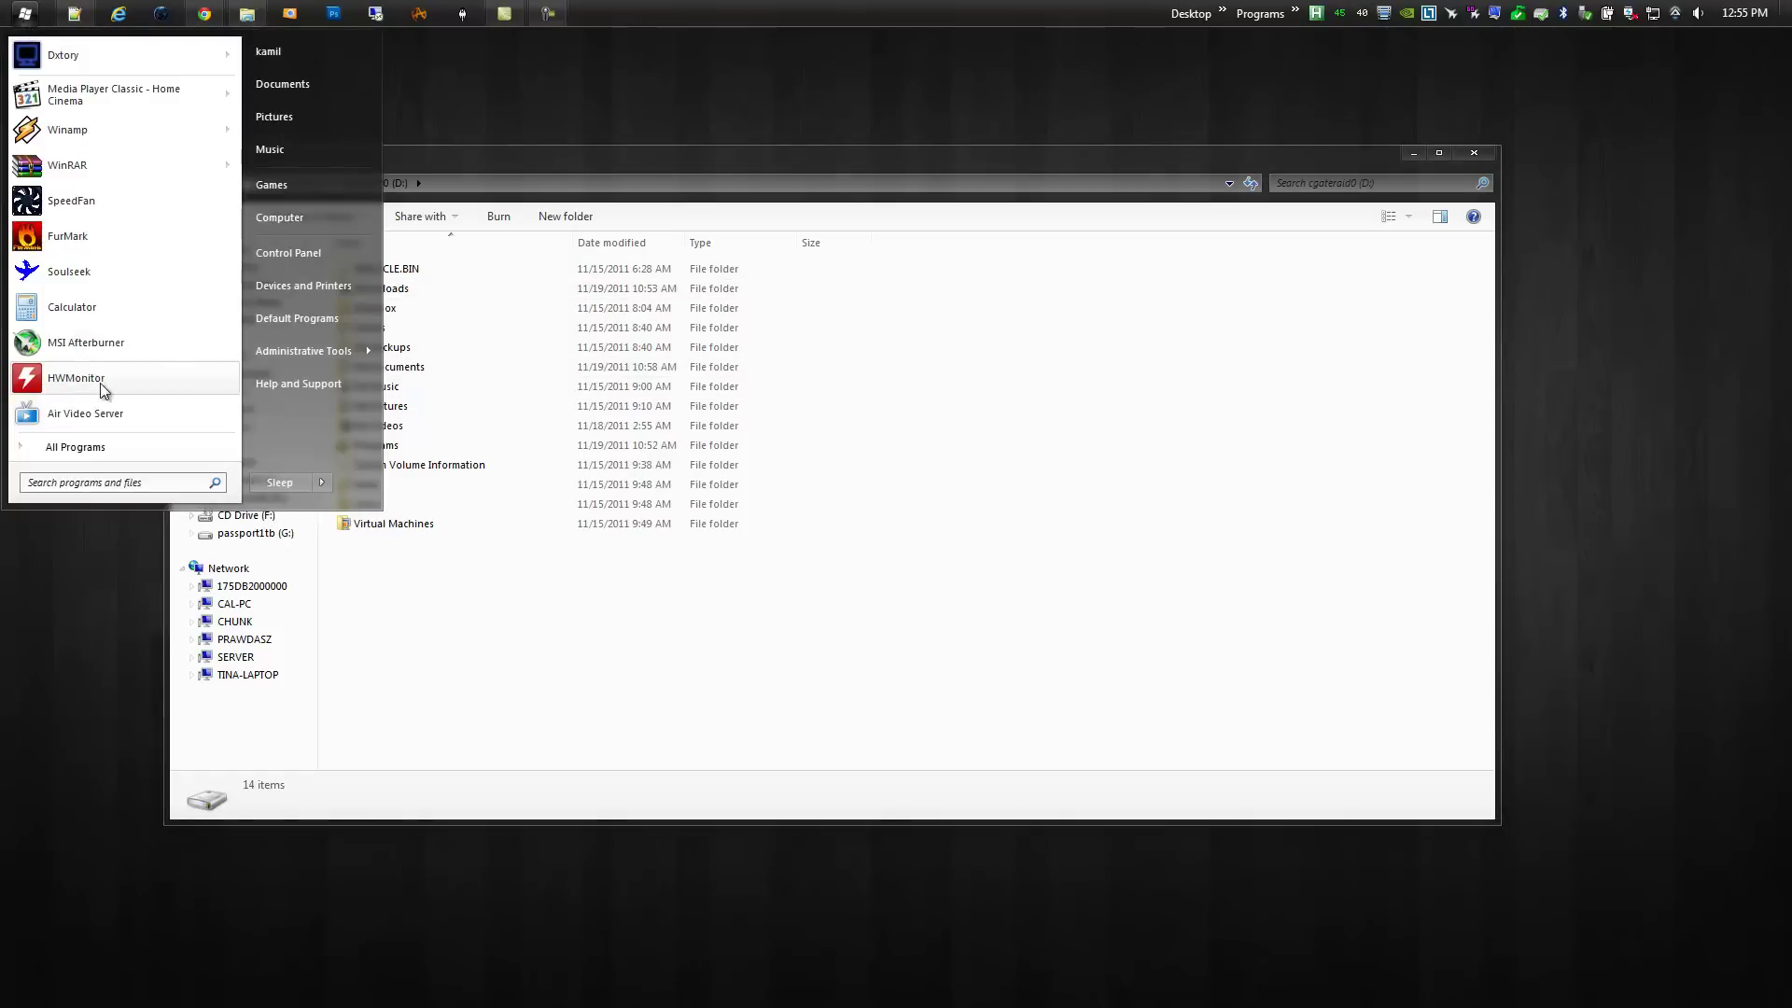
pyautogui.click(164, 482)
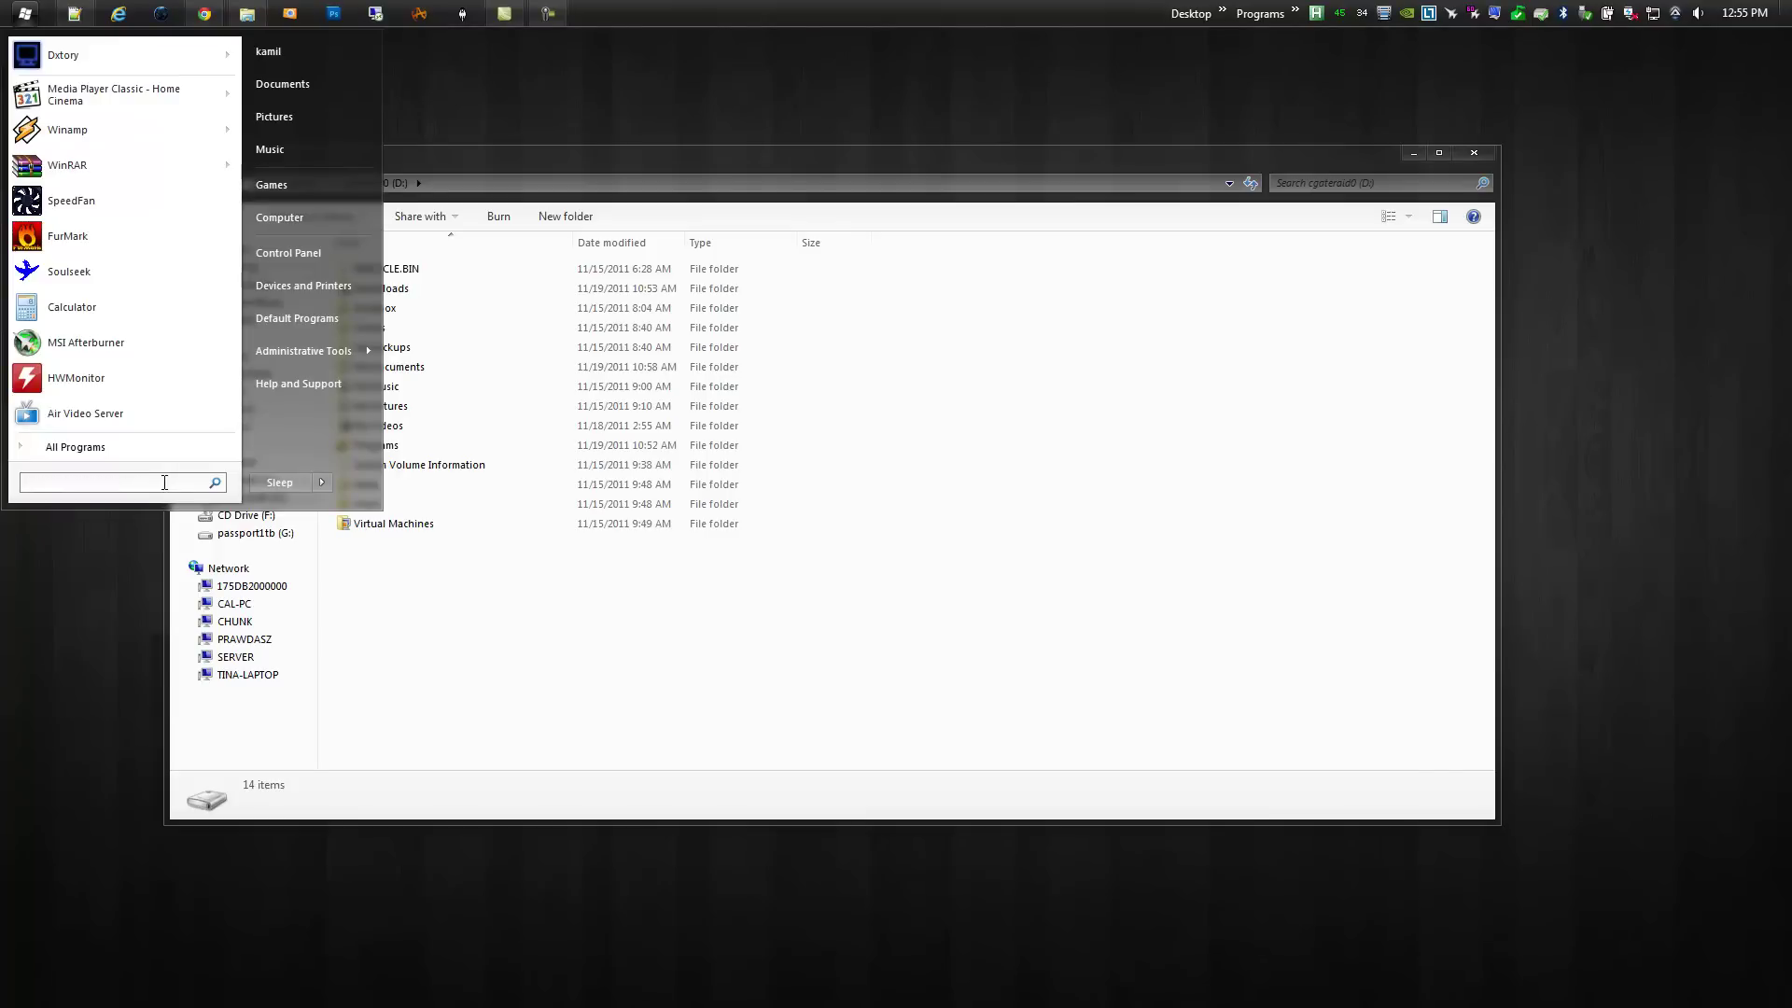
pyautogui.write('cmd')
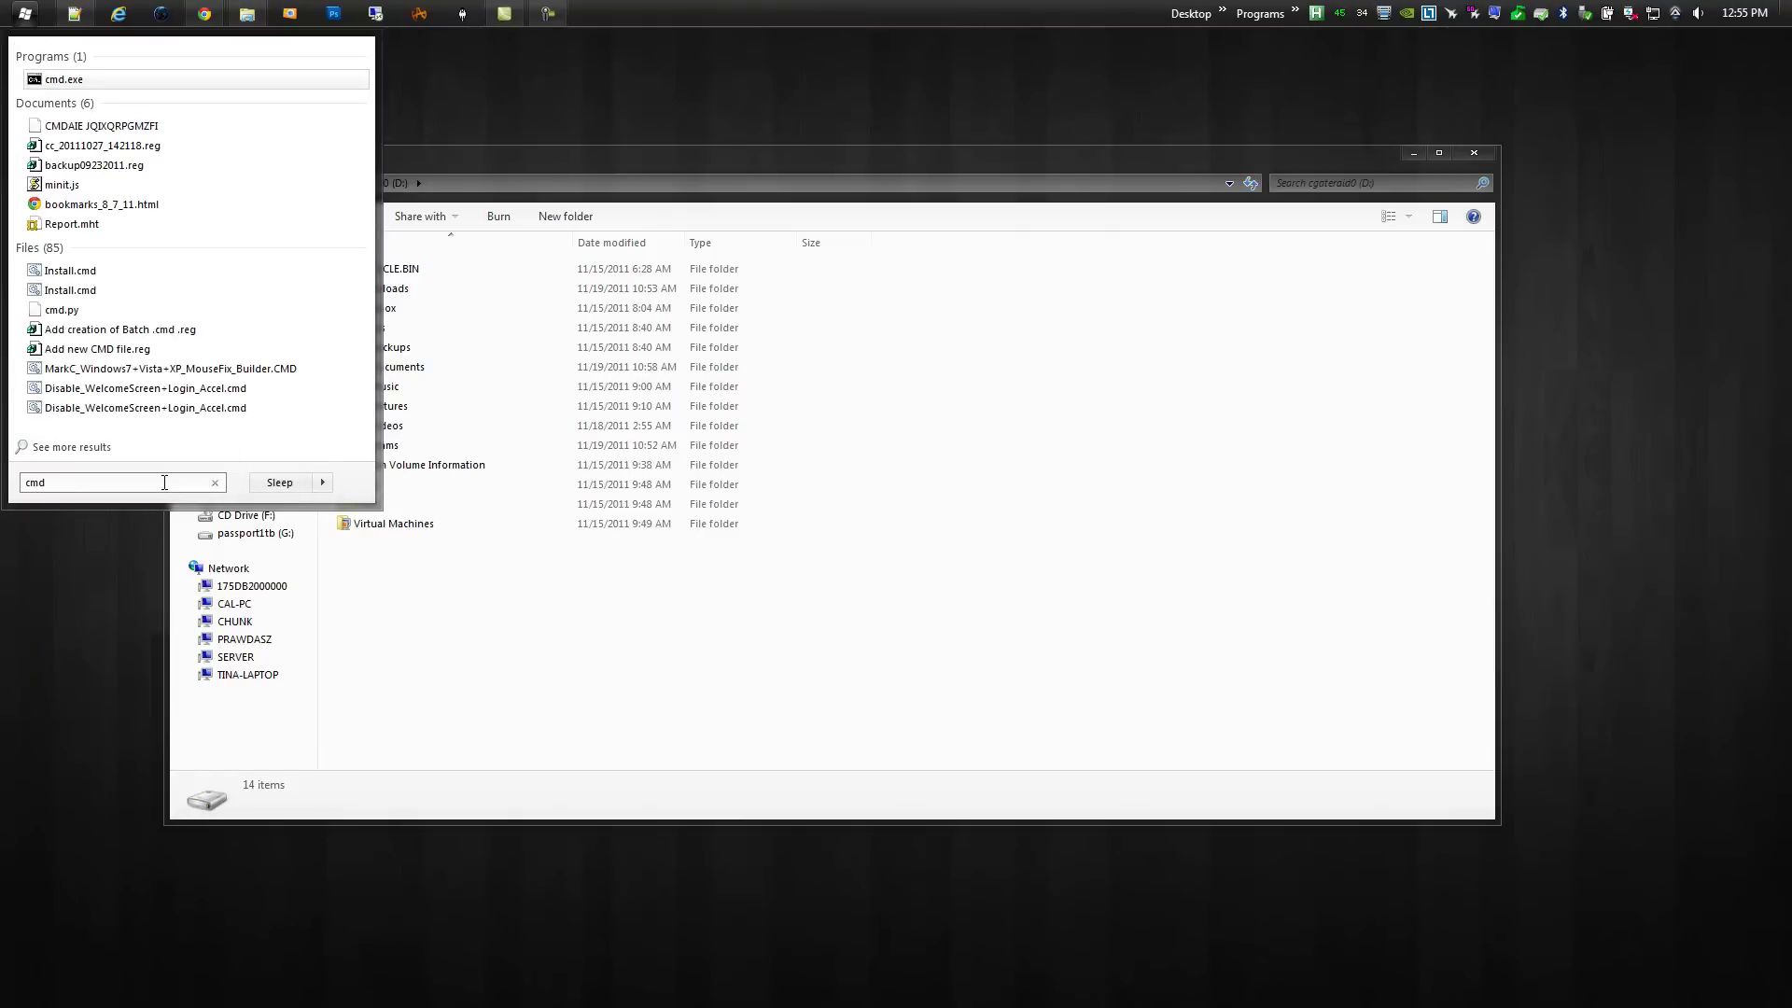
pyautogui.press('Return')
pyautogui.write('powercfg -h off')
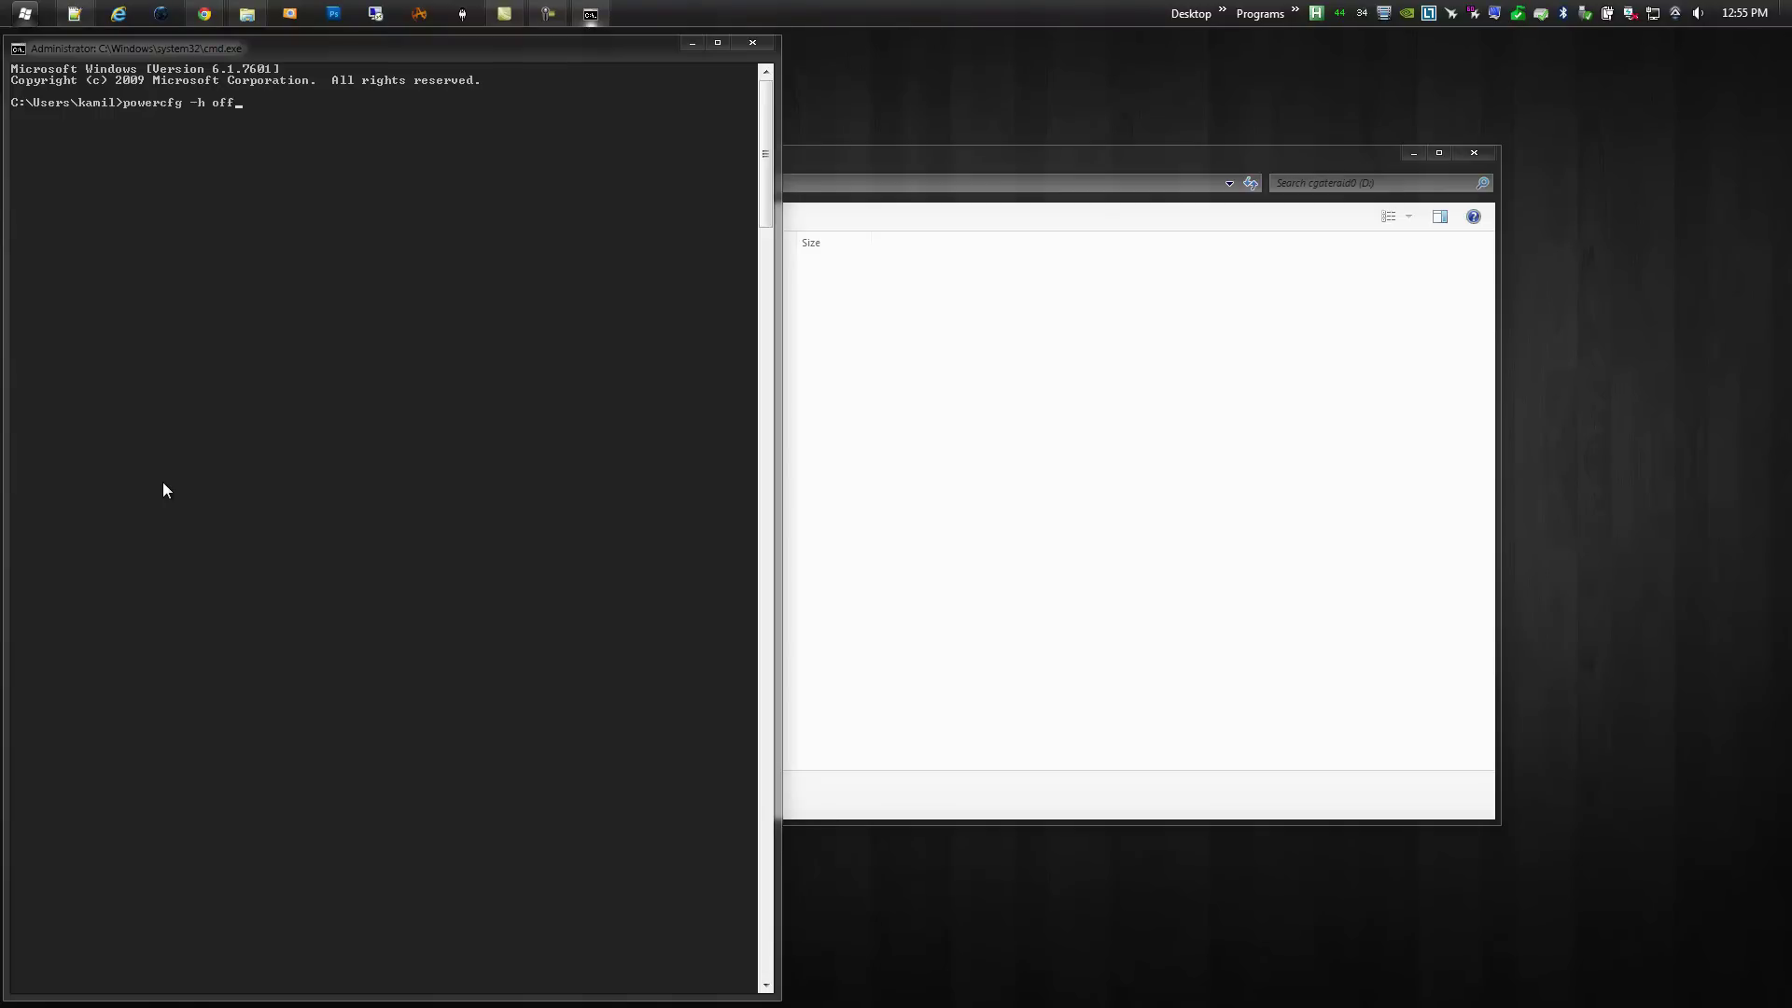
pyautogui.press('Return')
# Step: Close the Command Prompt and drive D: windows, then show Computer's system Properties
pyautogui.click(743, 40)
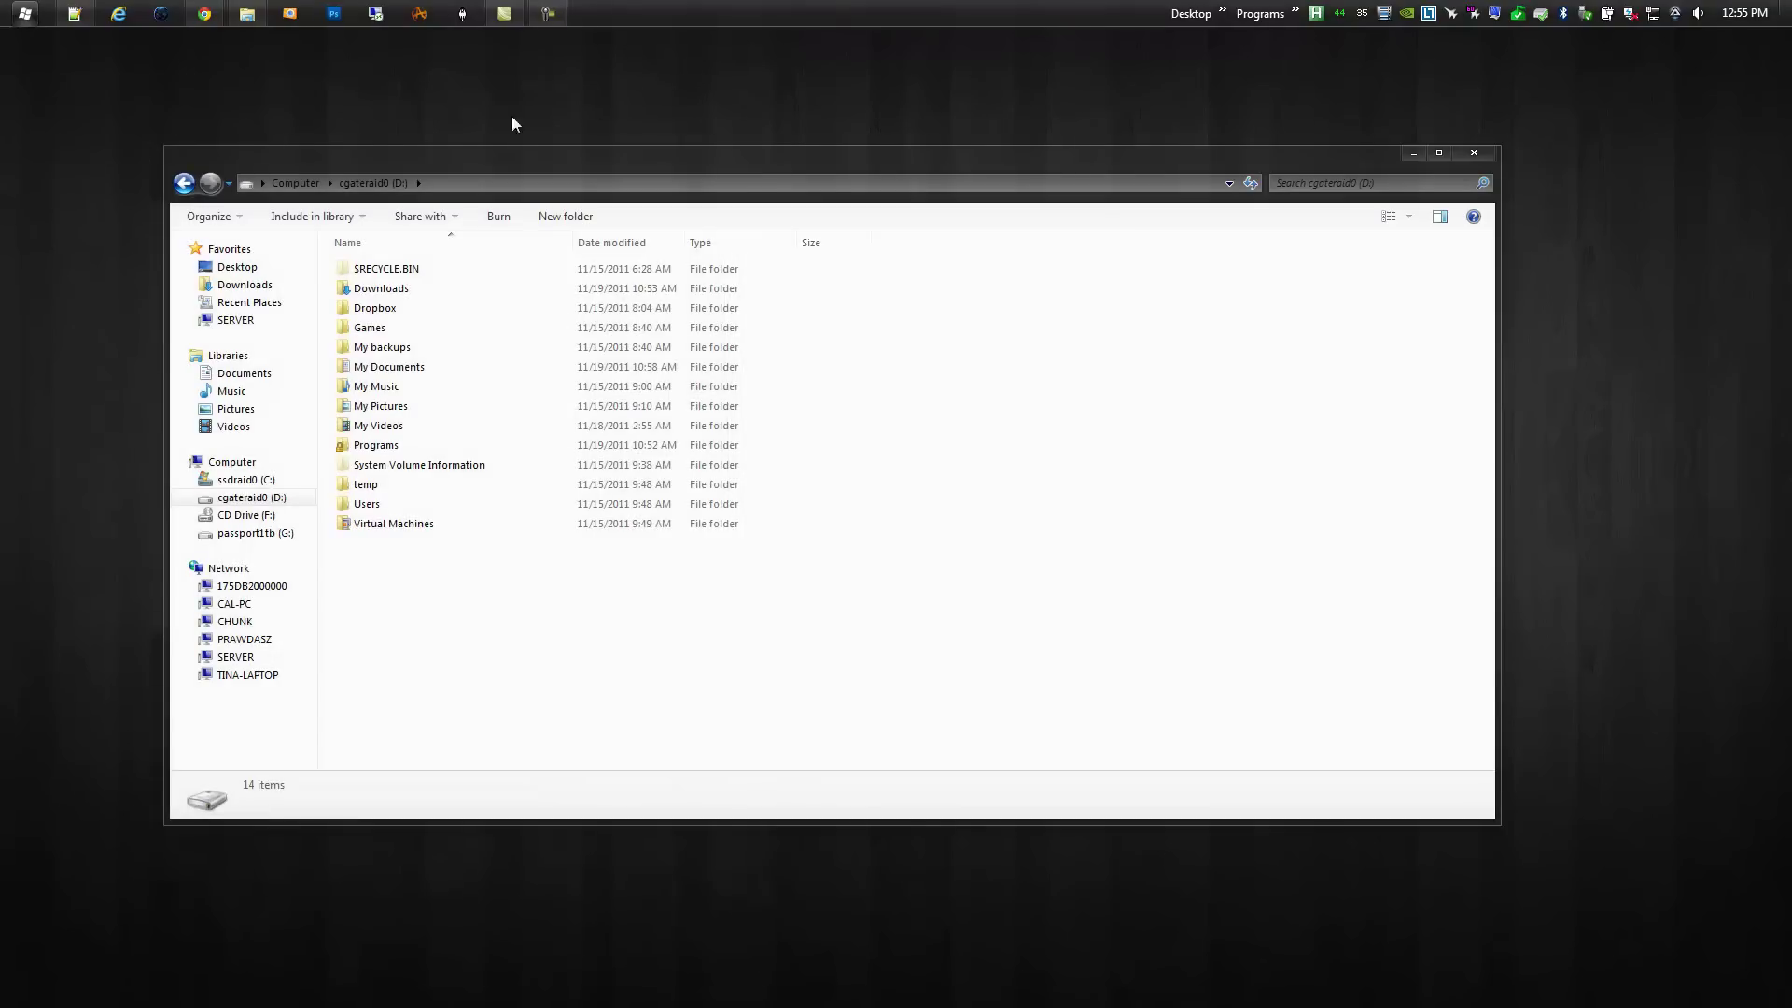
pyautogui.click(1484, 155)
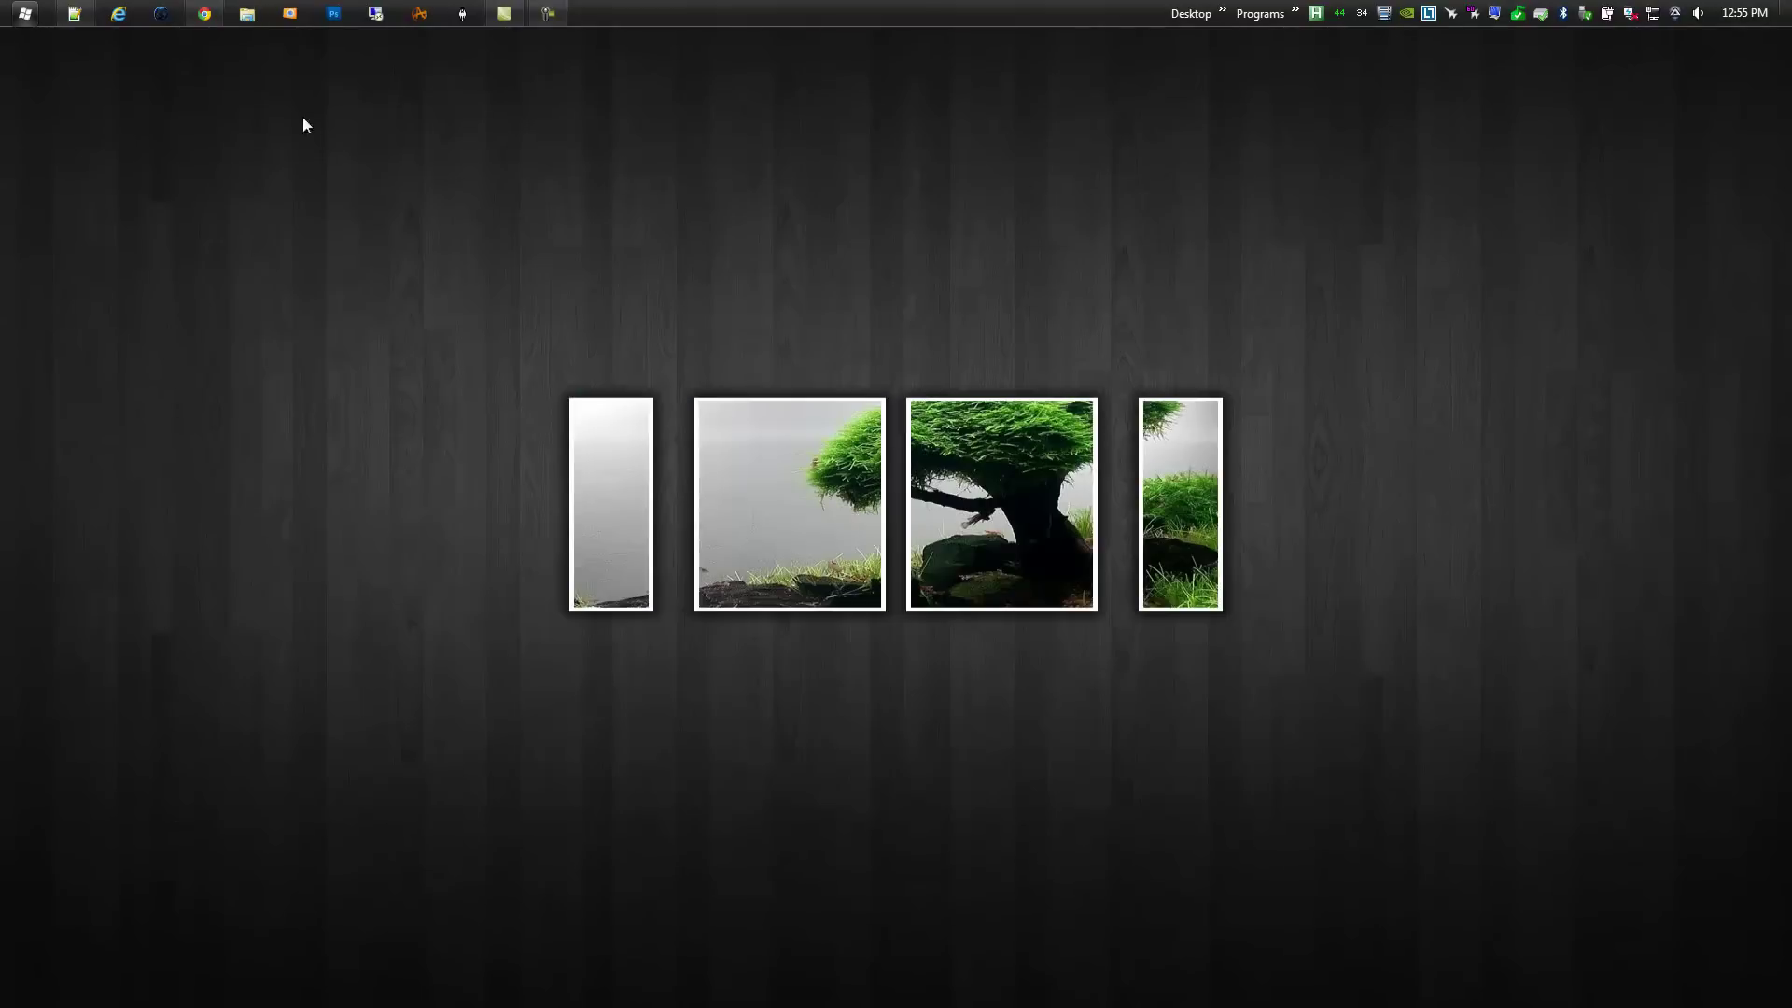
pyautogui.click(25, 14)
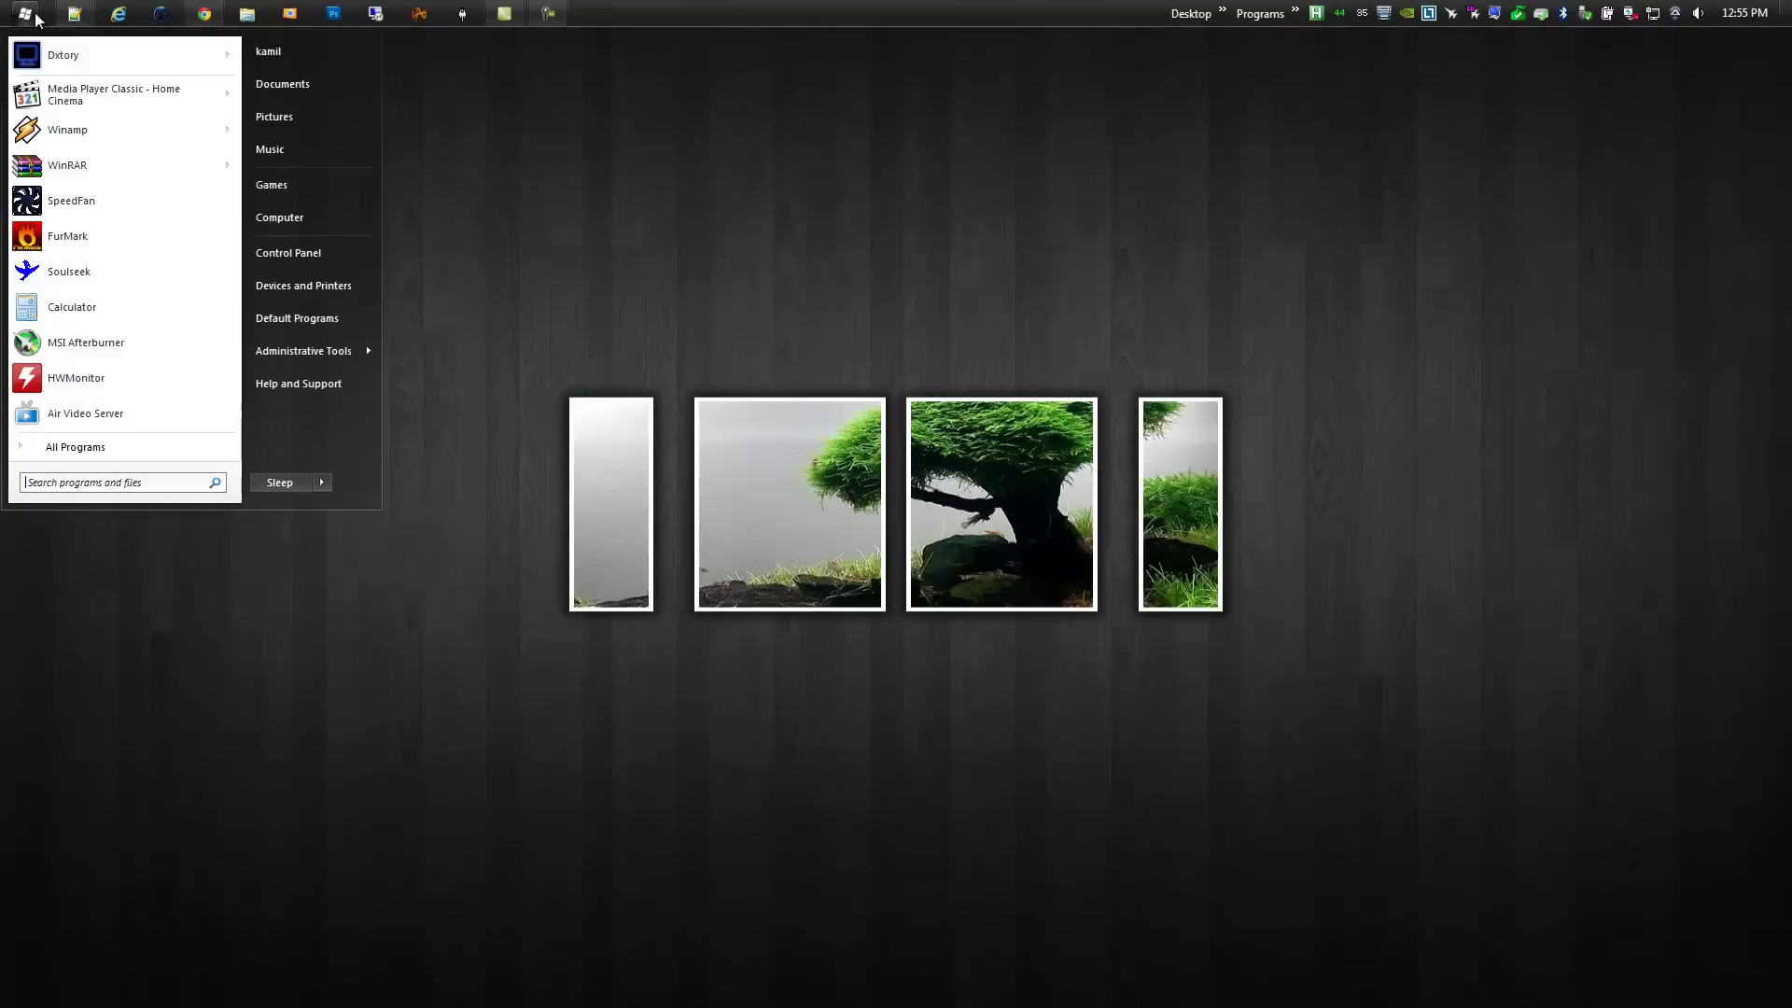
pyautogui.rightClick(278, 216)
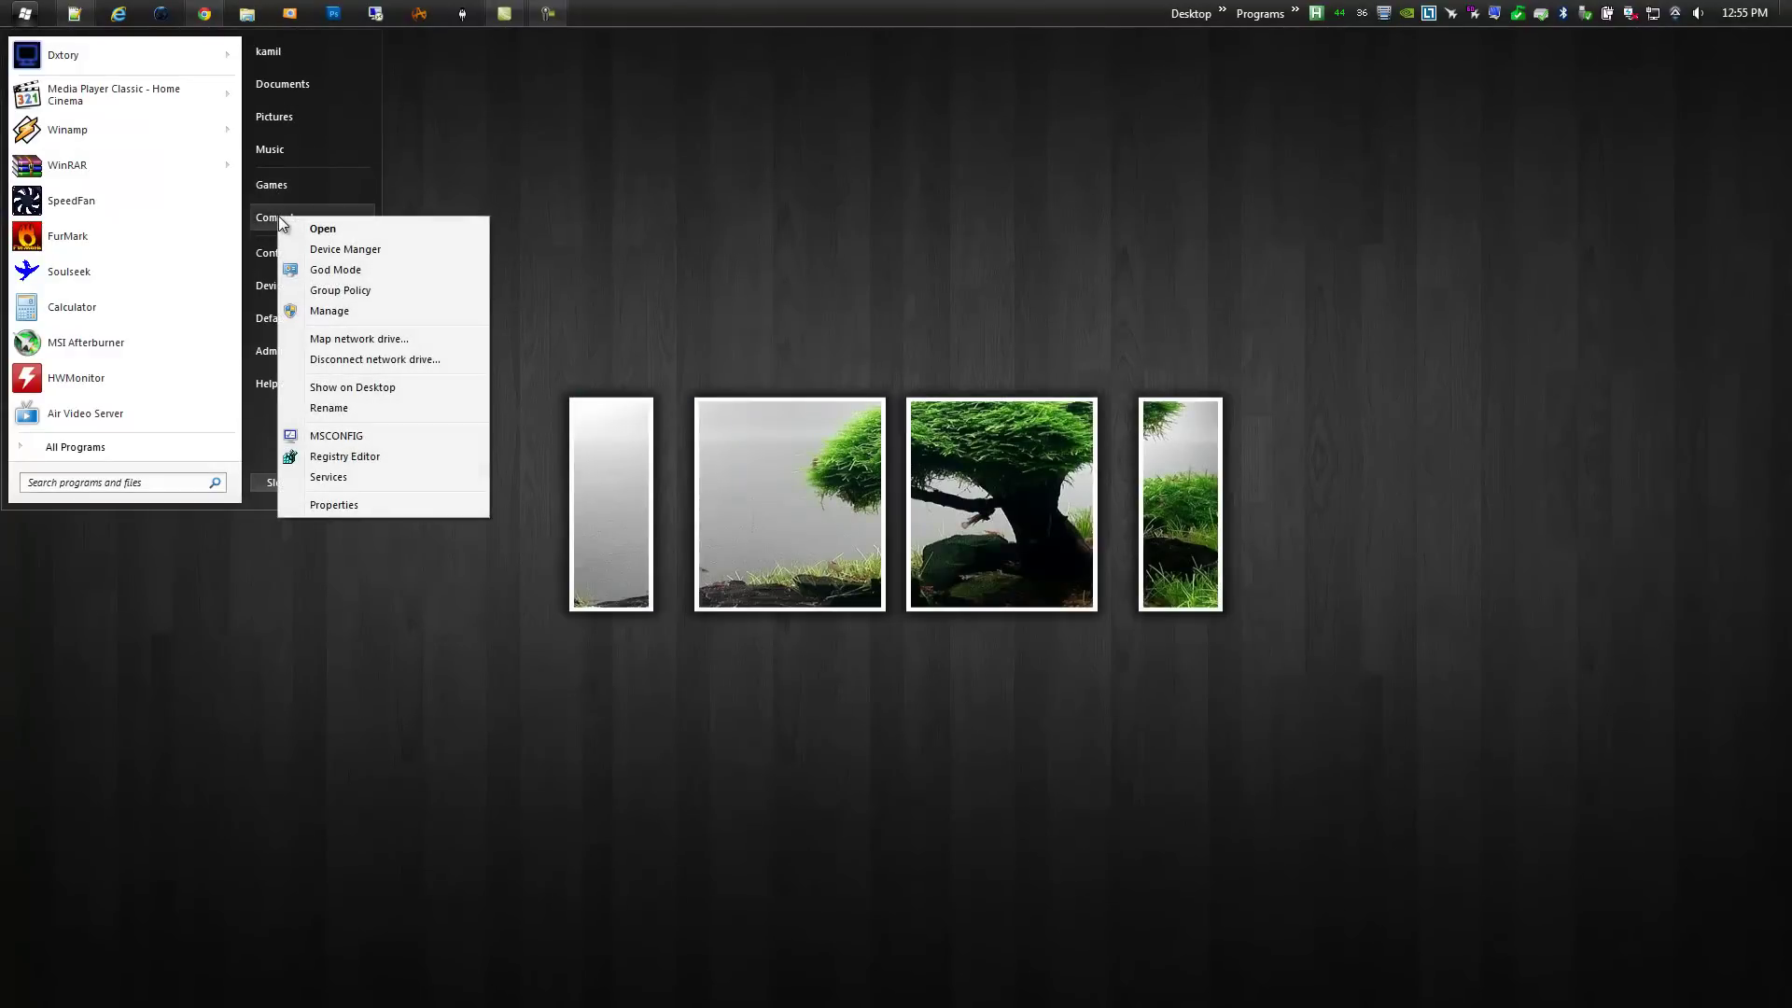
pyautogui.click(326, 504)
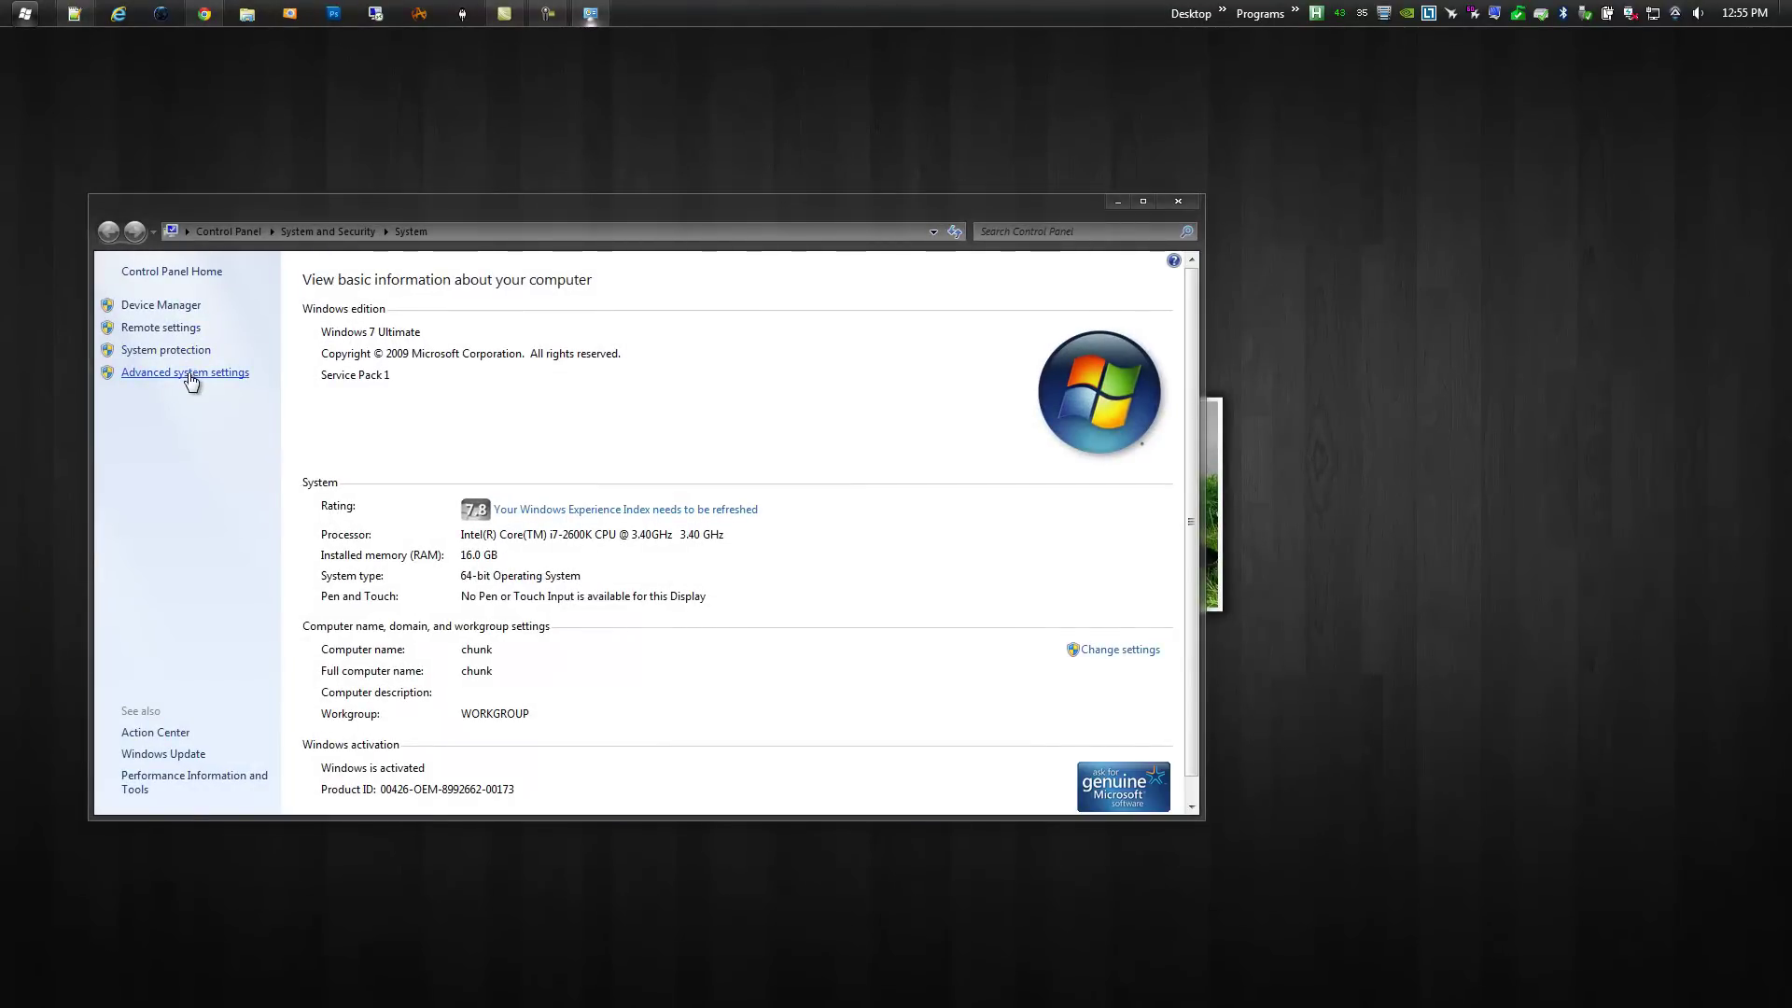
# Step: Reach the Virtual Memory dialog through Advanced system settings and Performance Options' Advanced settings
pyautogui.click(192, 375)
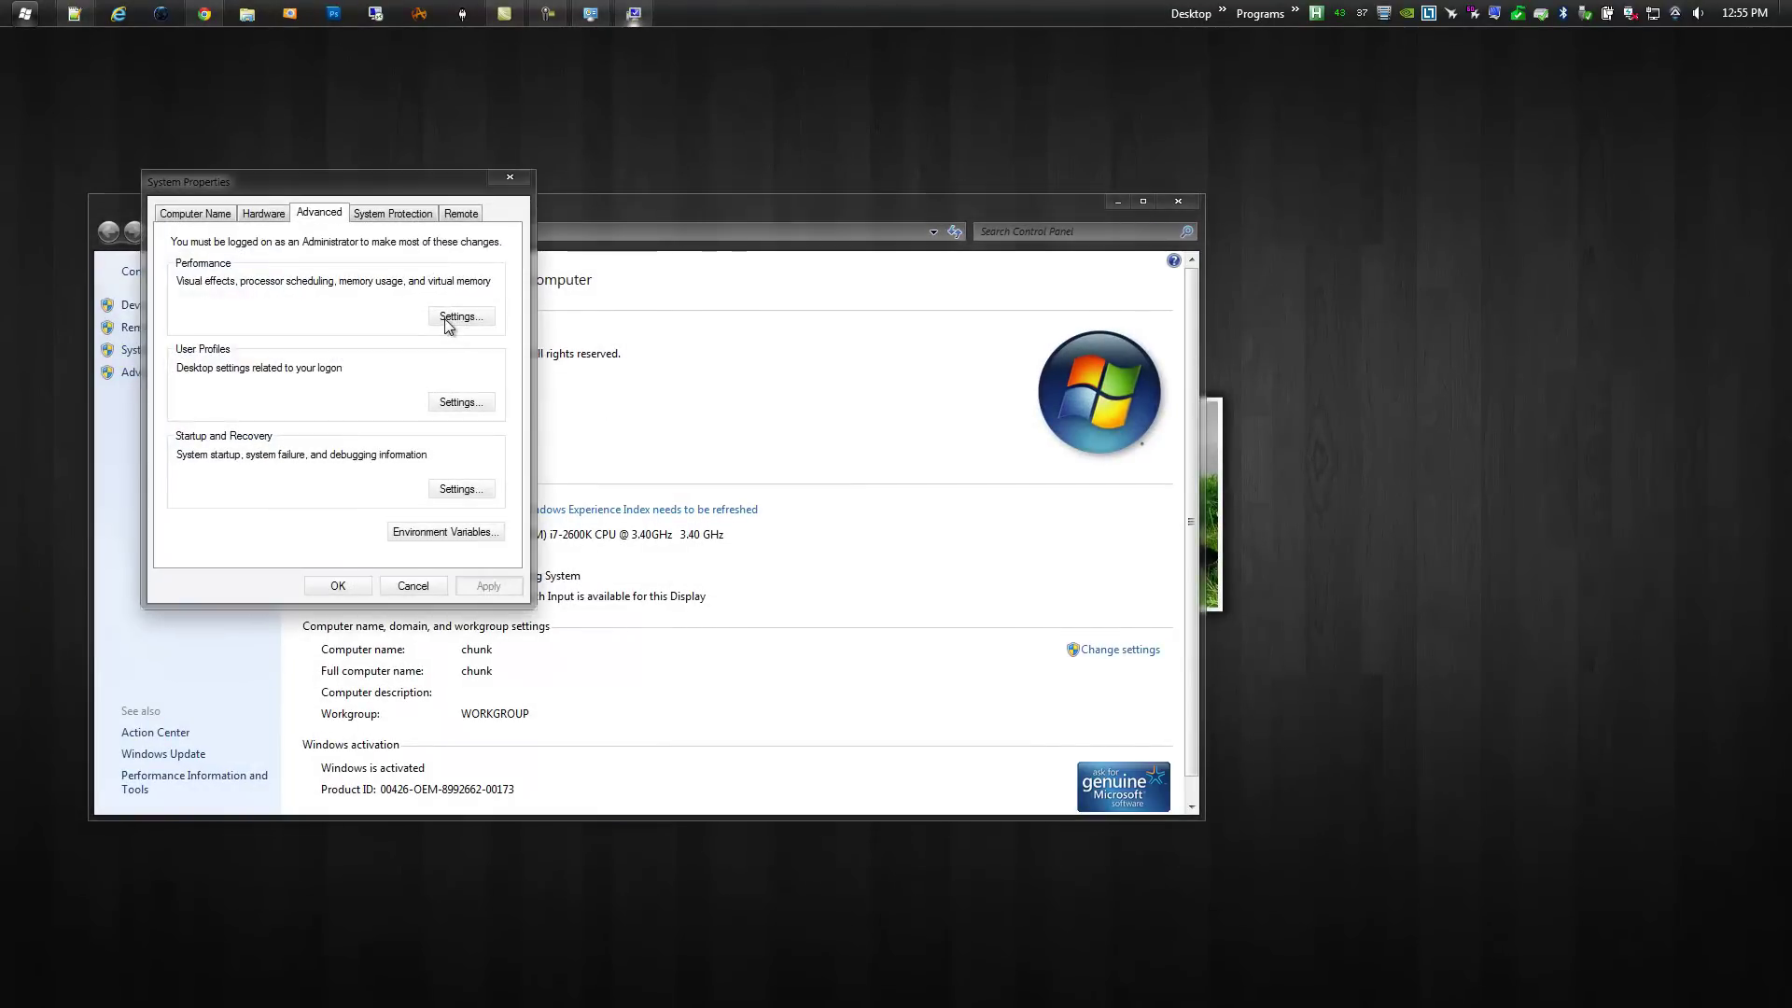
pyautogui.click(451, 322)
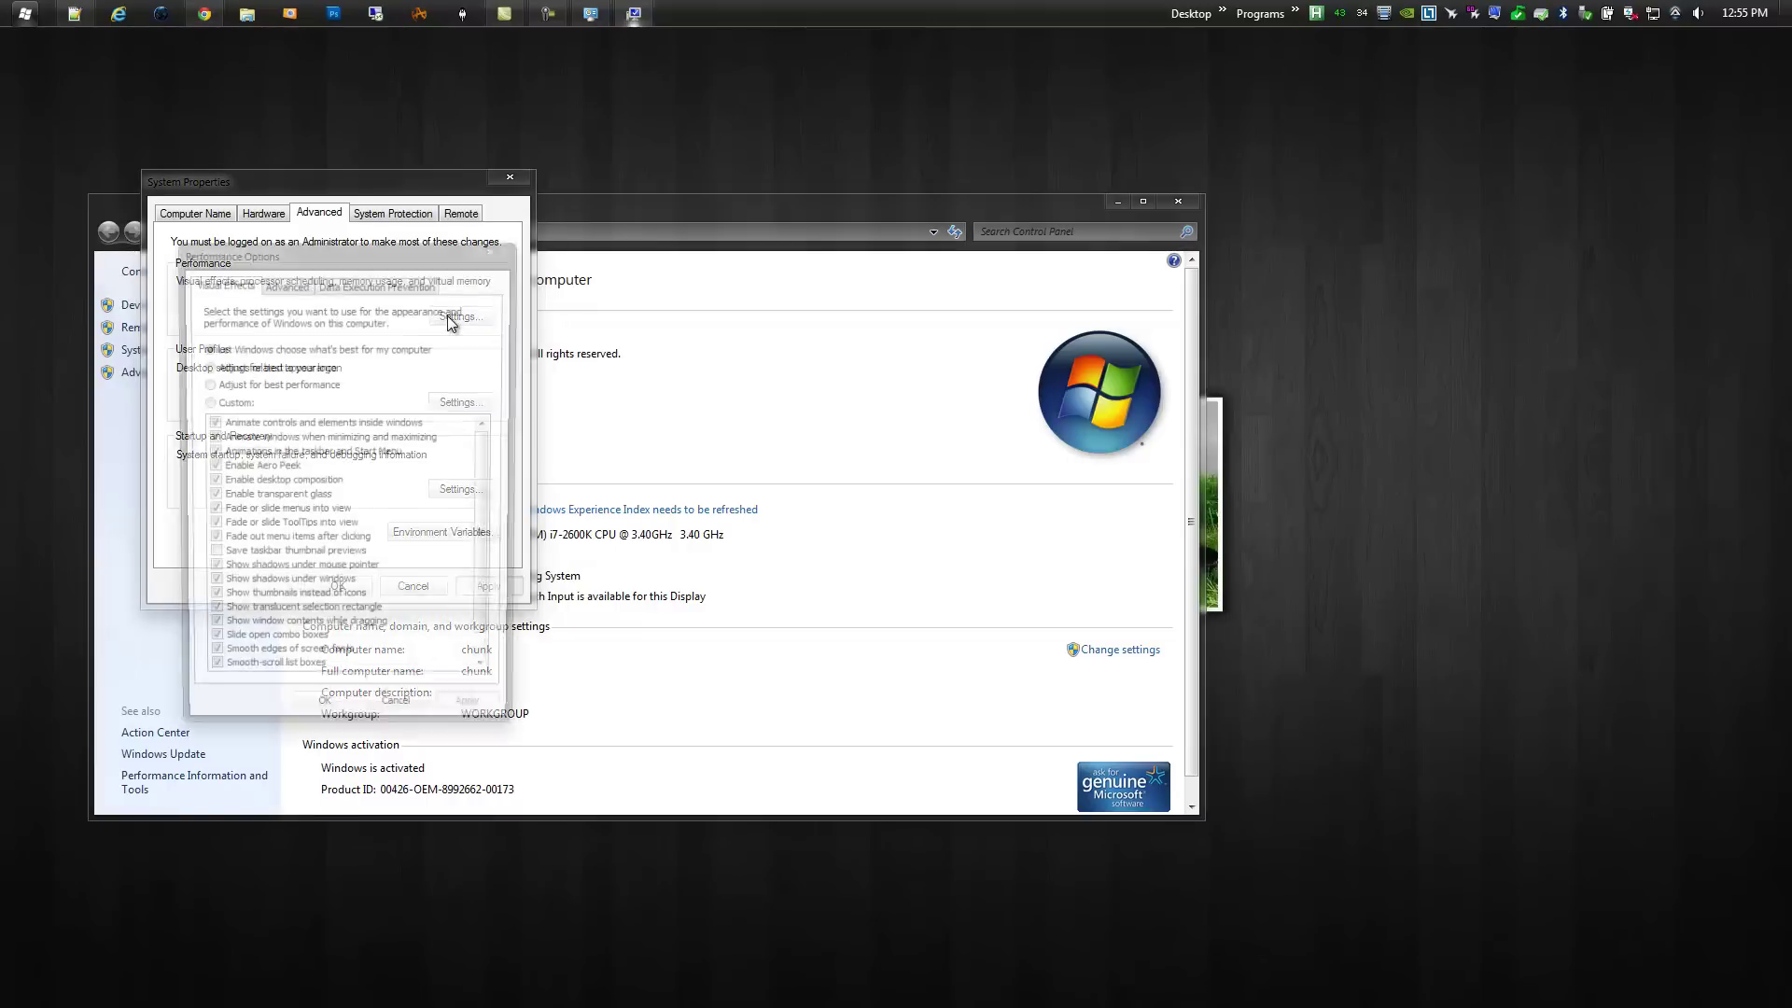
pyautogui.click(289, 284)
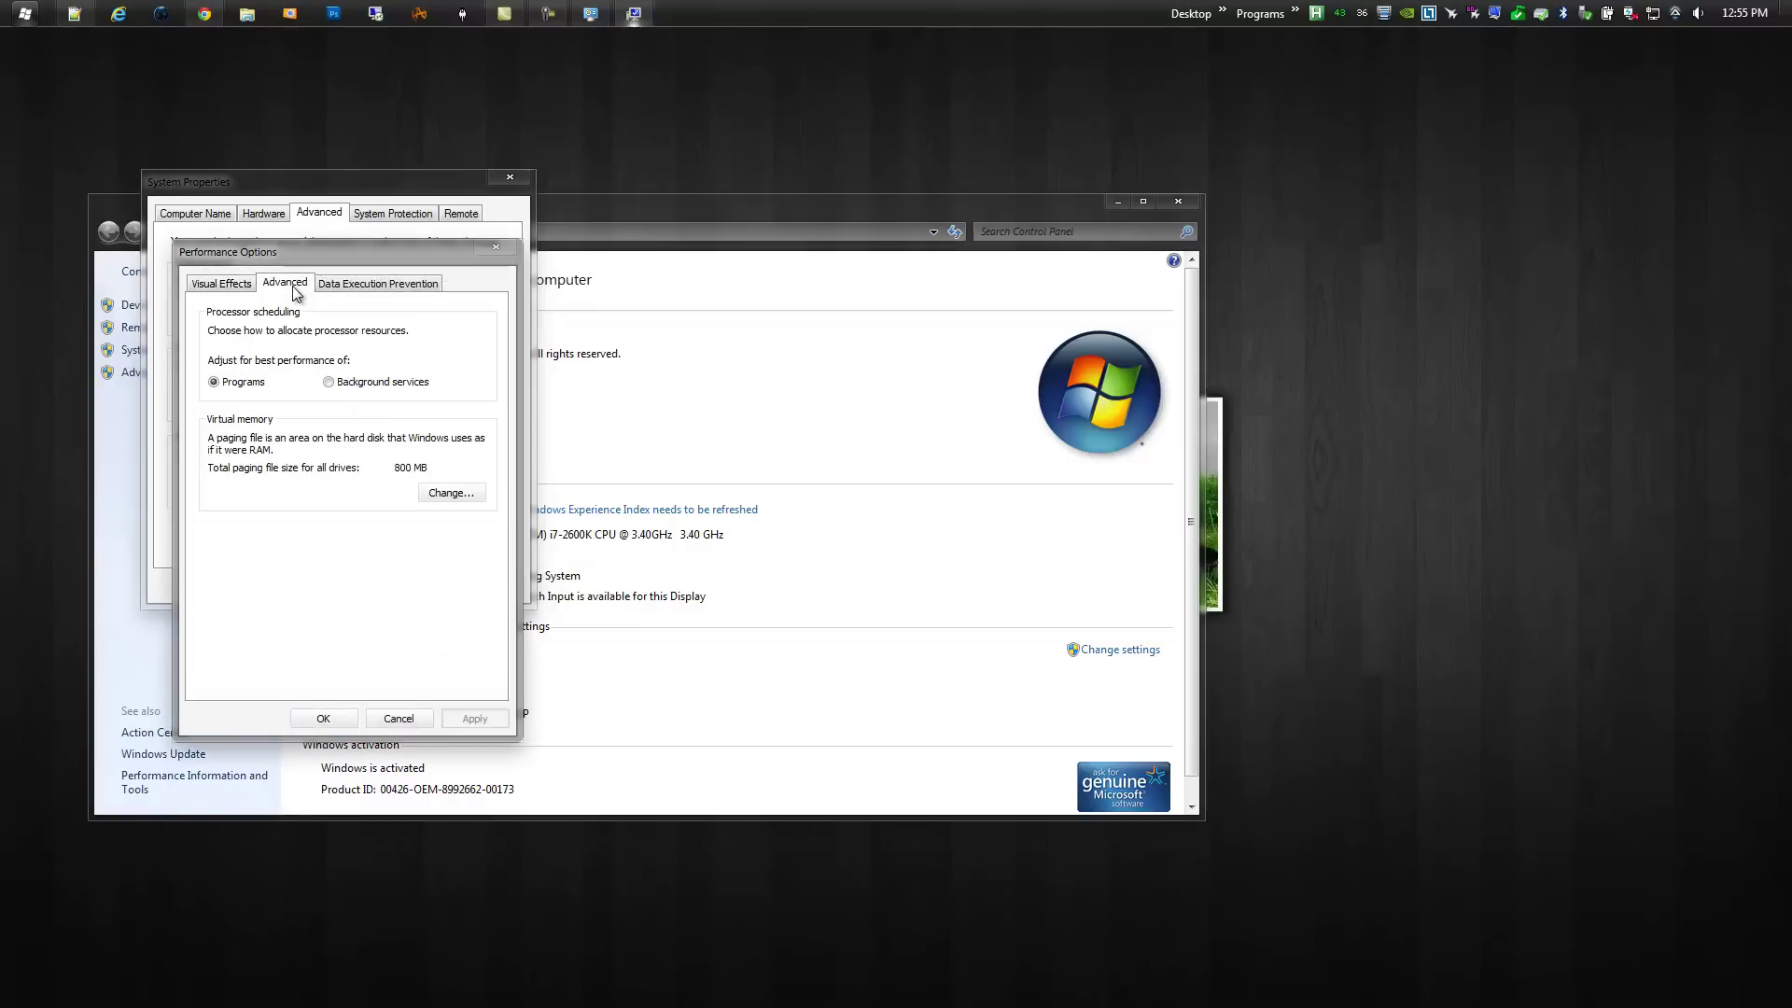
pyautogui.click(446, 494)
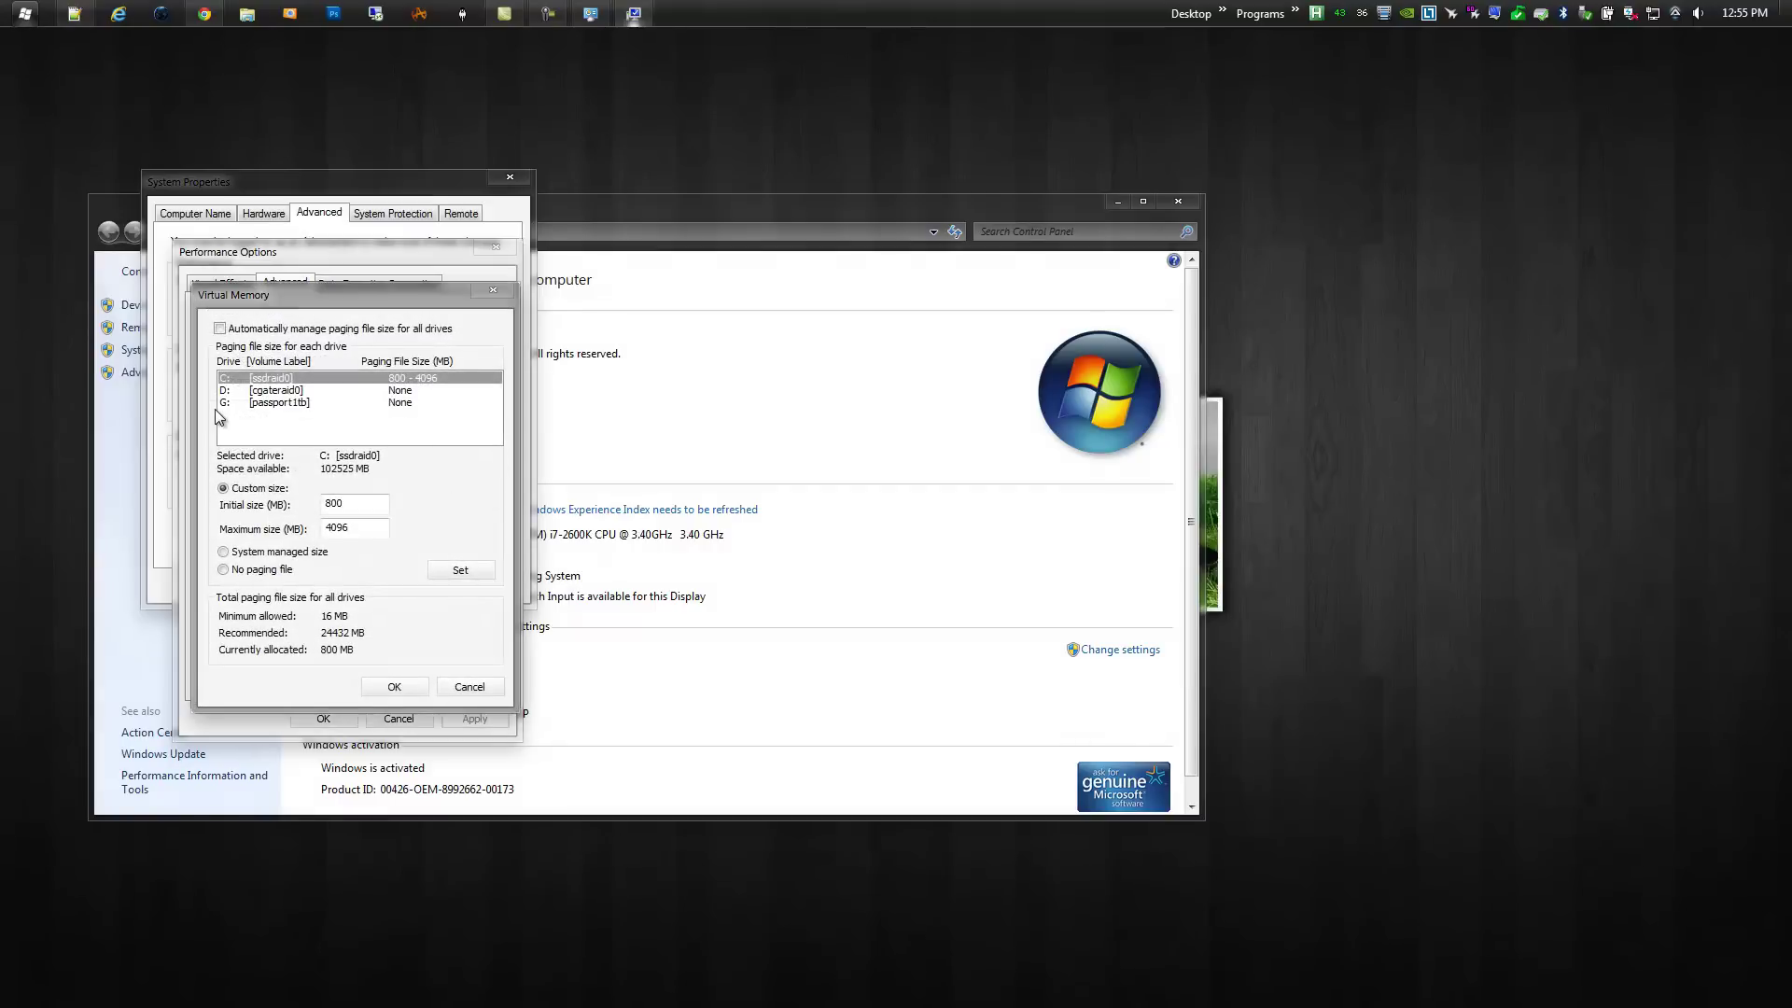
# Step: Keep automatic paging management off with C: custom size 800–4096 MB, then close Virtual Memory
pyautogui.click(221, 329)
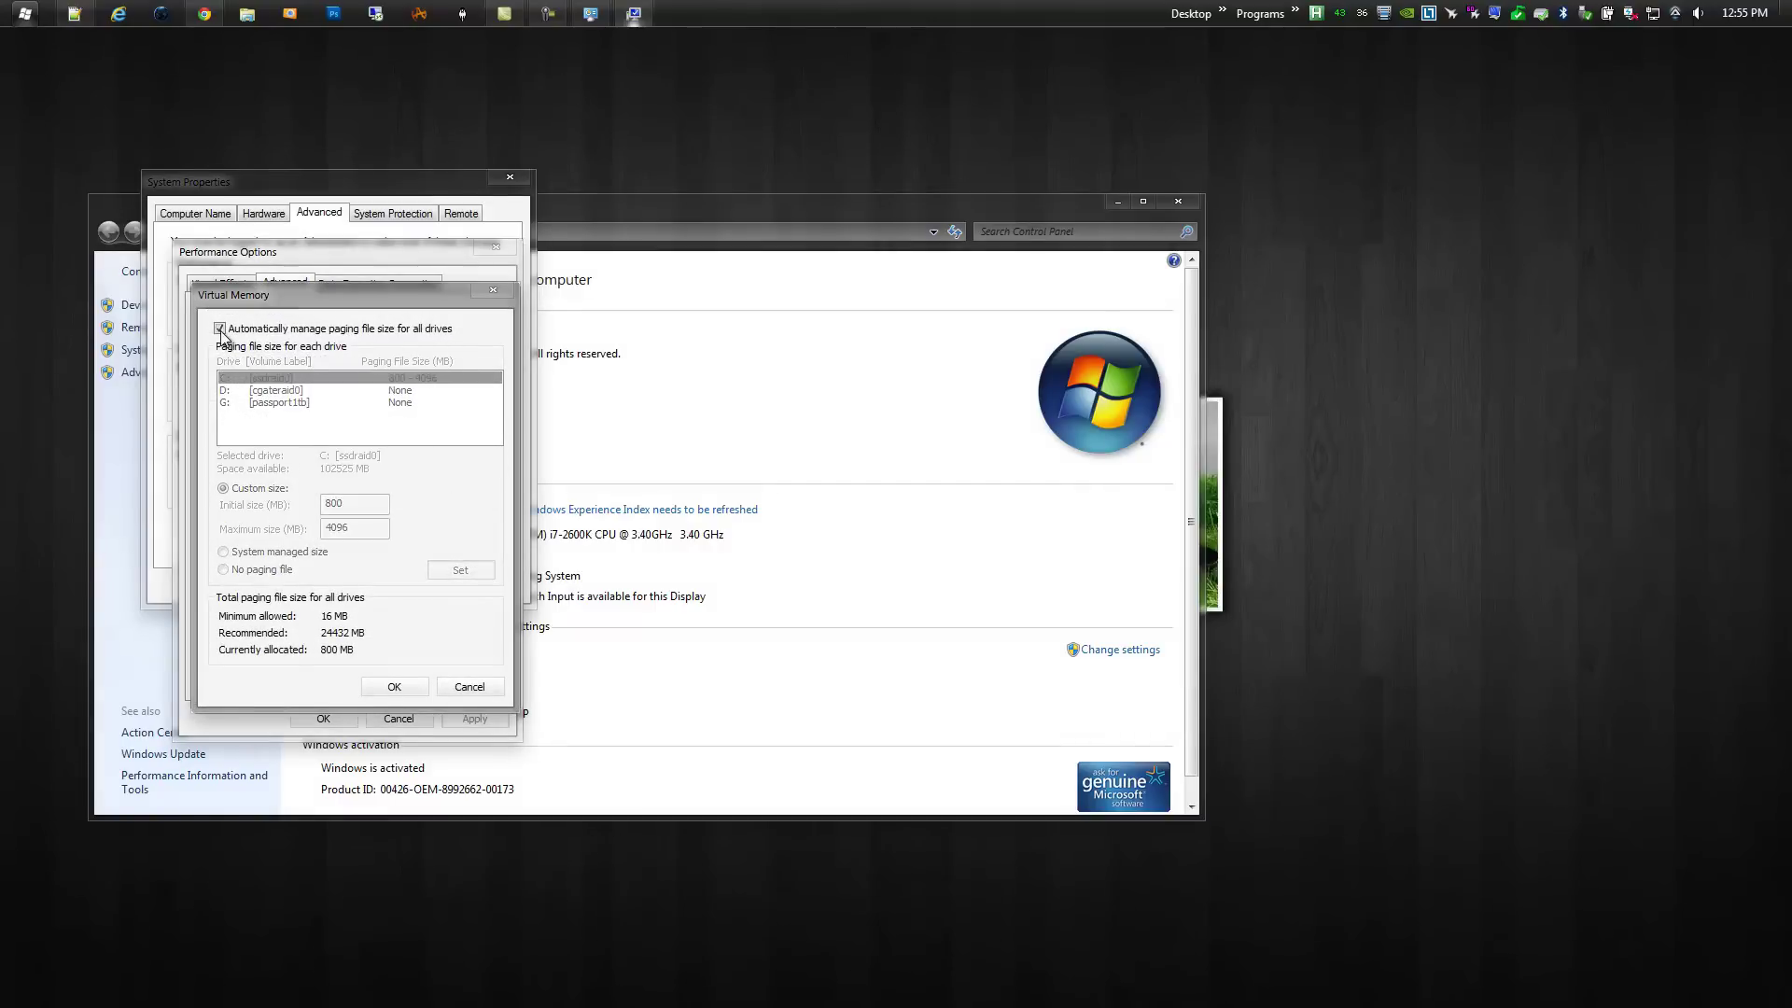
pyautogui.click(220, 330)
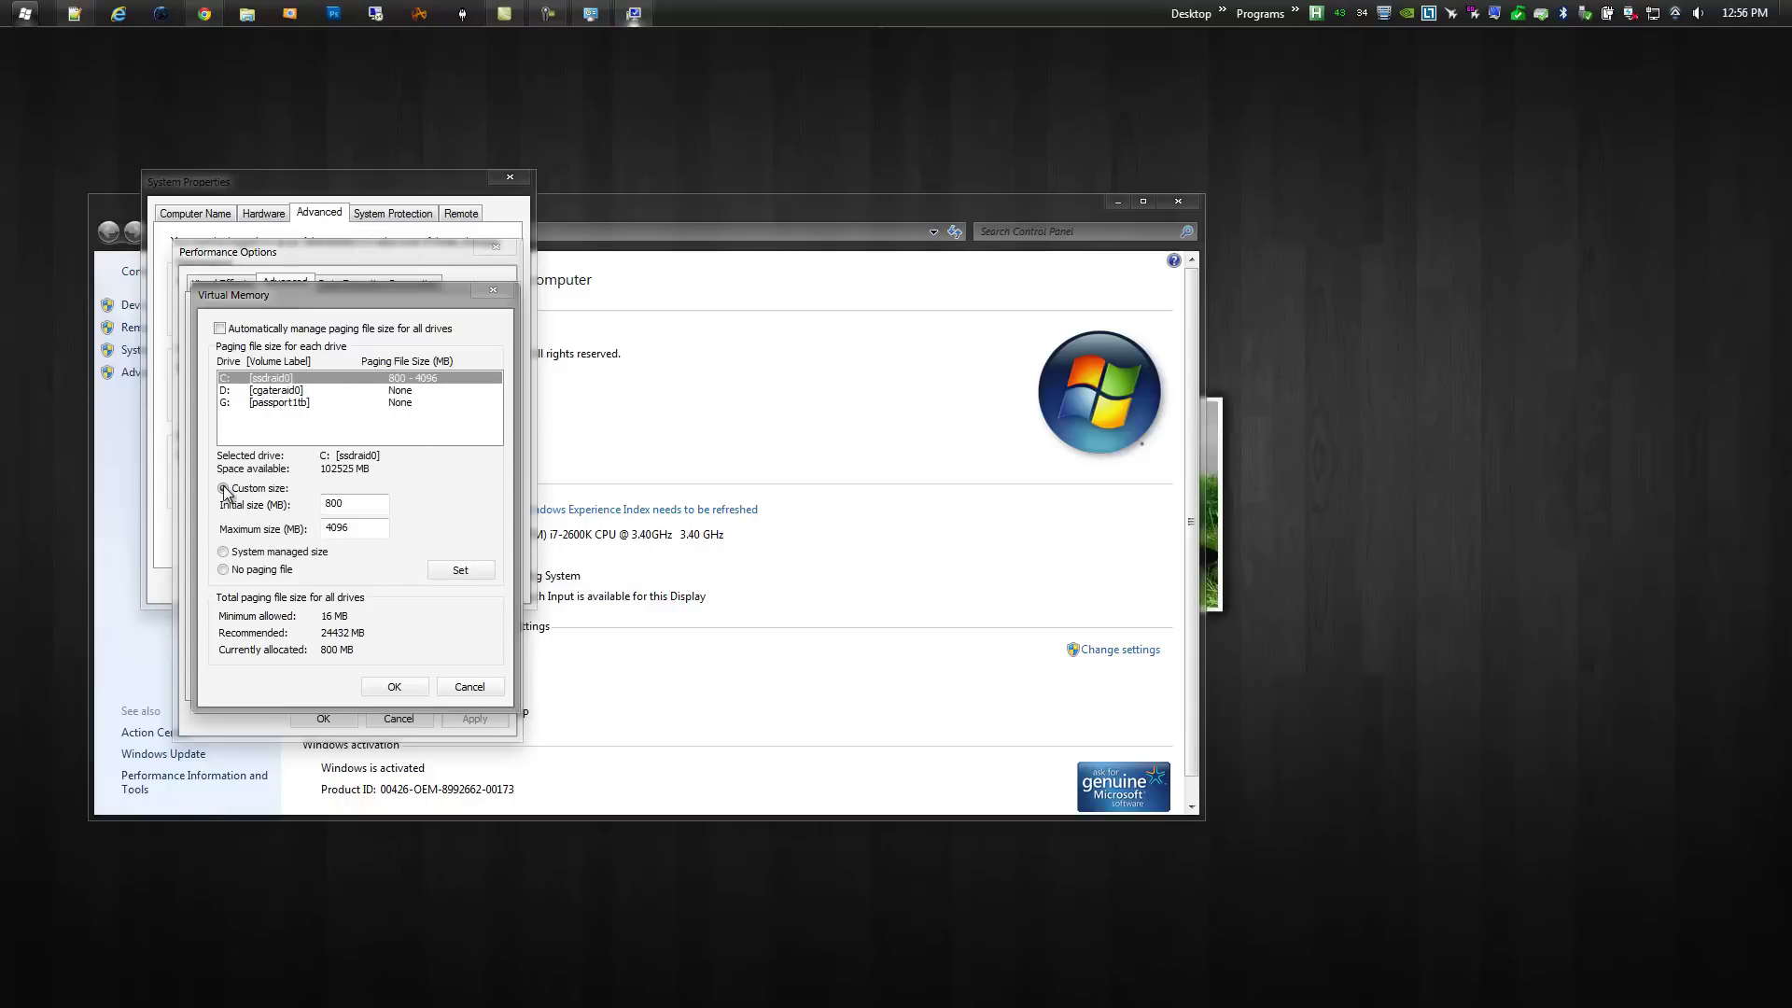
pyautogui.doubleClick(361, 503)
pyautogui.moveTo(360, 527); pyautogui.dragTo(330, 528)
pyautogui.click(356, 528)
pyautogui.click(472, 688)
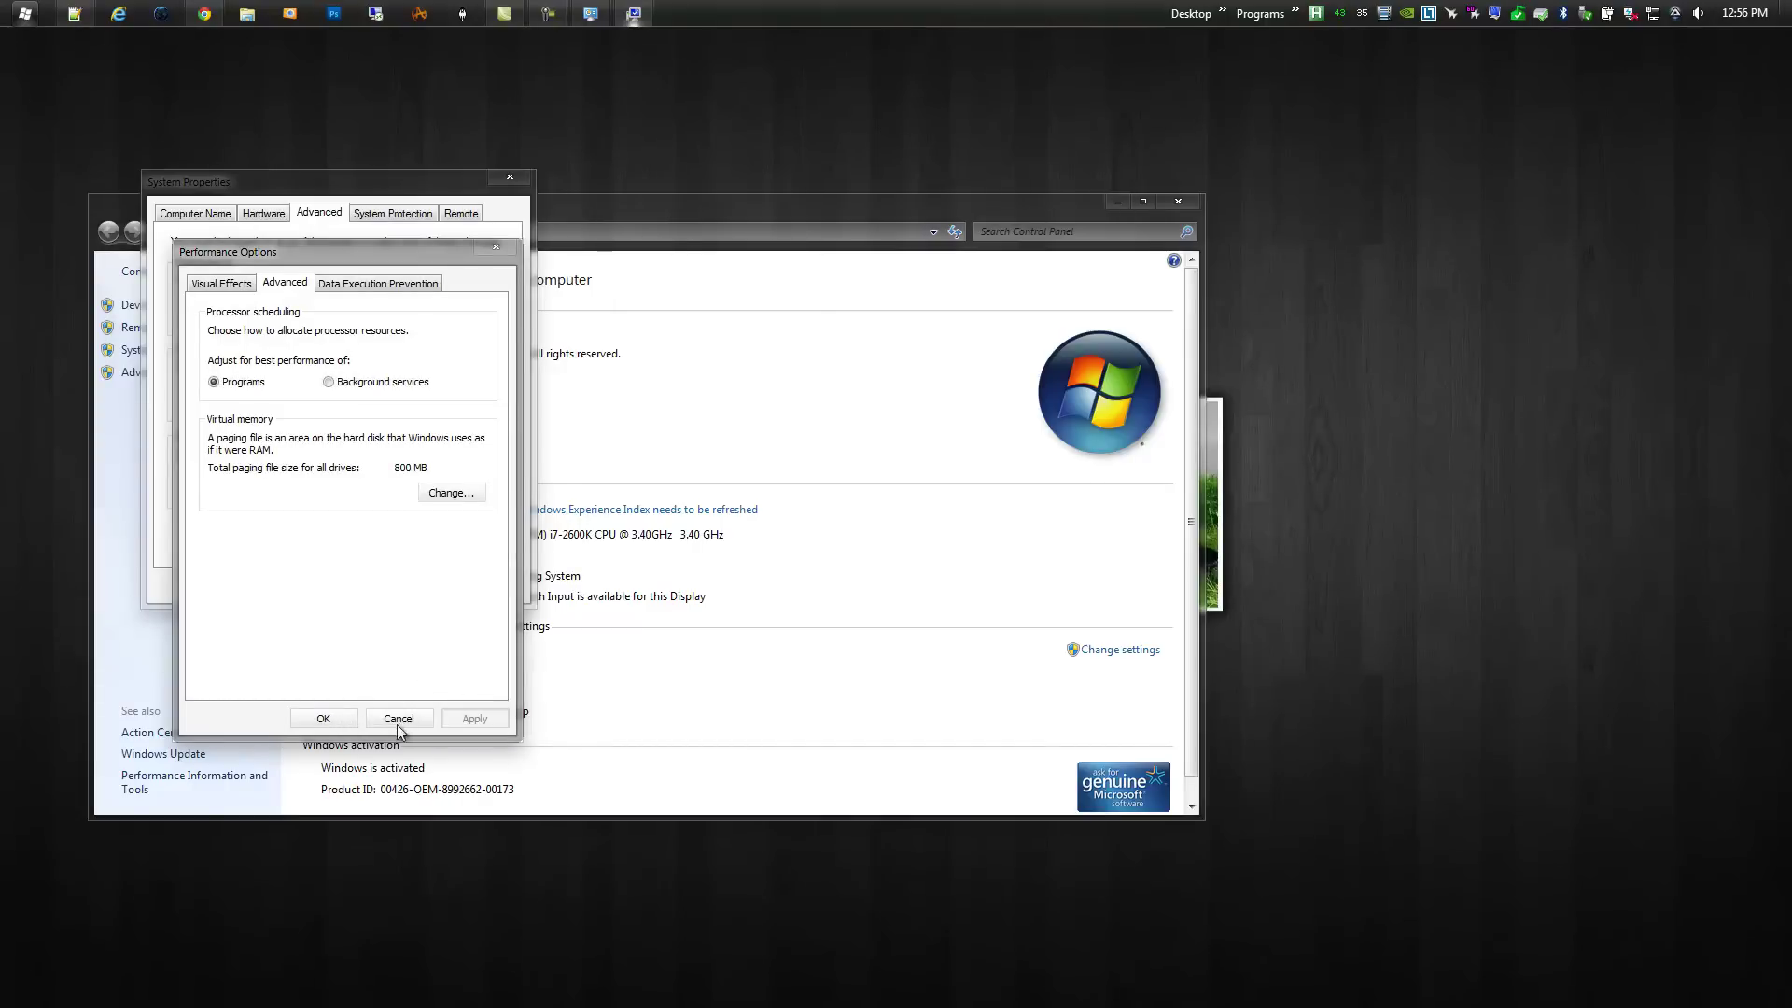
# Step: Confirm Performance Options and System Properties with OK, open Computer, and close the System window
pyautogui.click(324, 719)
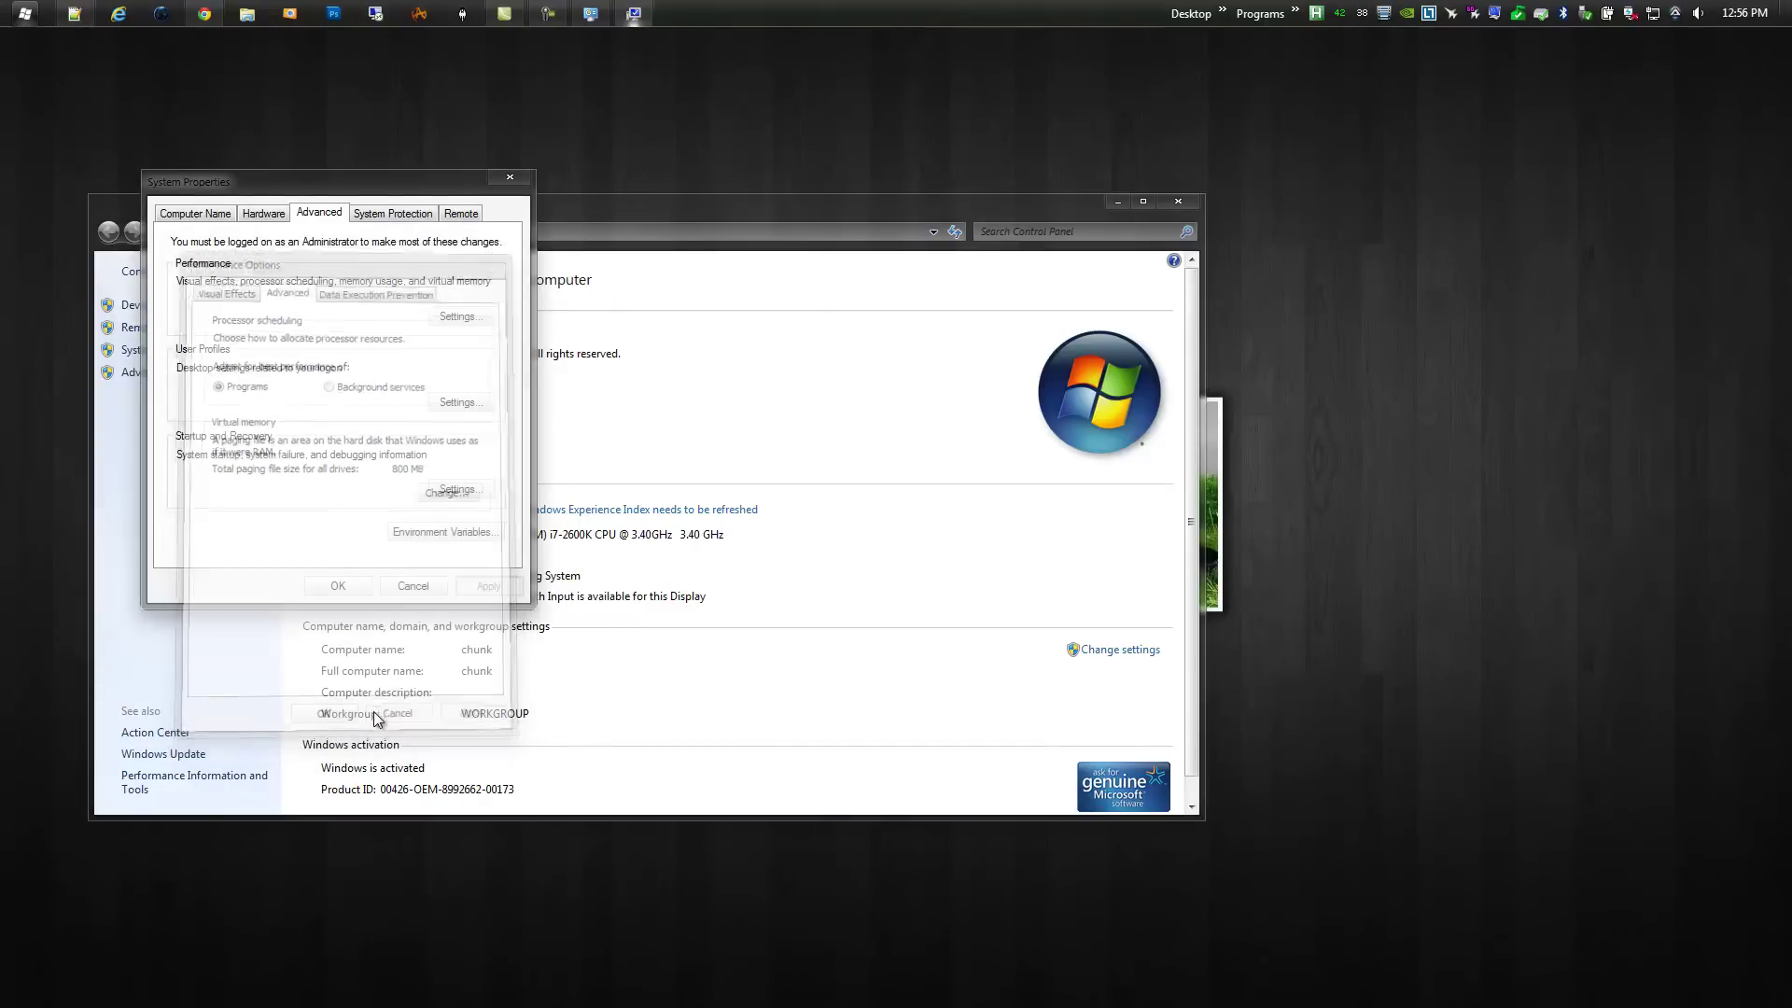
pyautogui.click(363, 594)
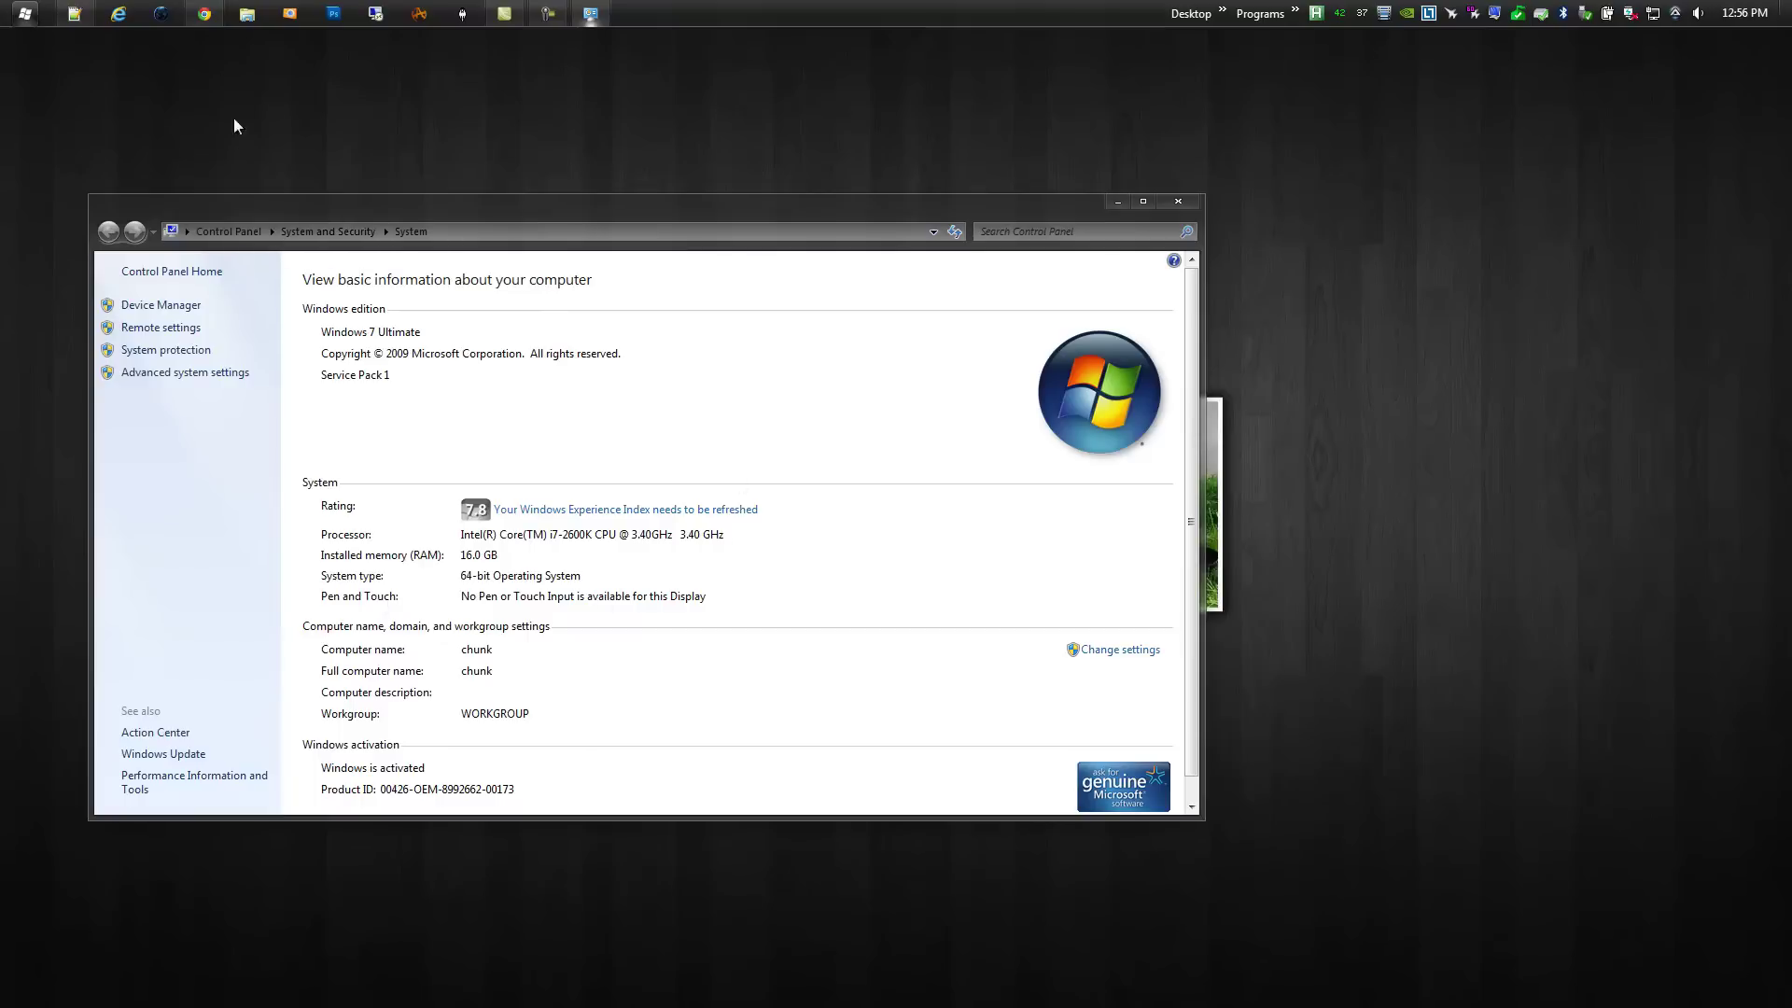
pyautogui.click(245, 20)
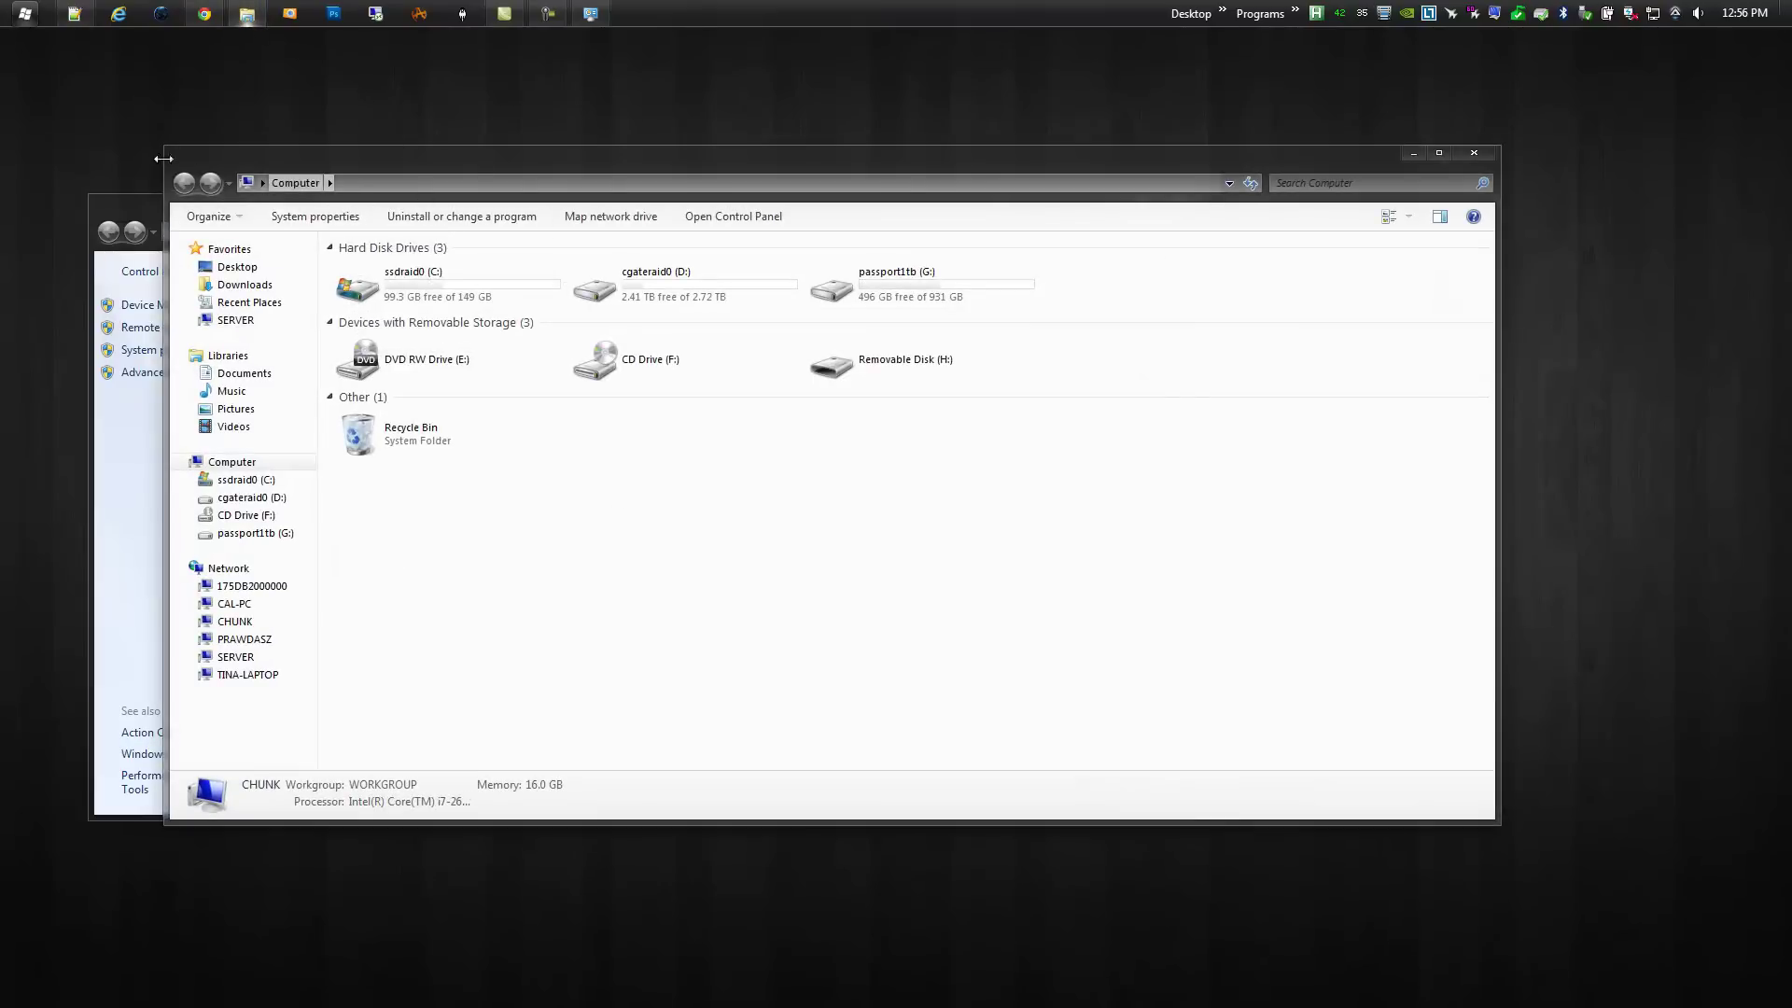
pyautogui.click(133, 200)
pyautogui.click(1176, 201)
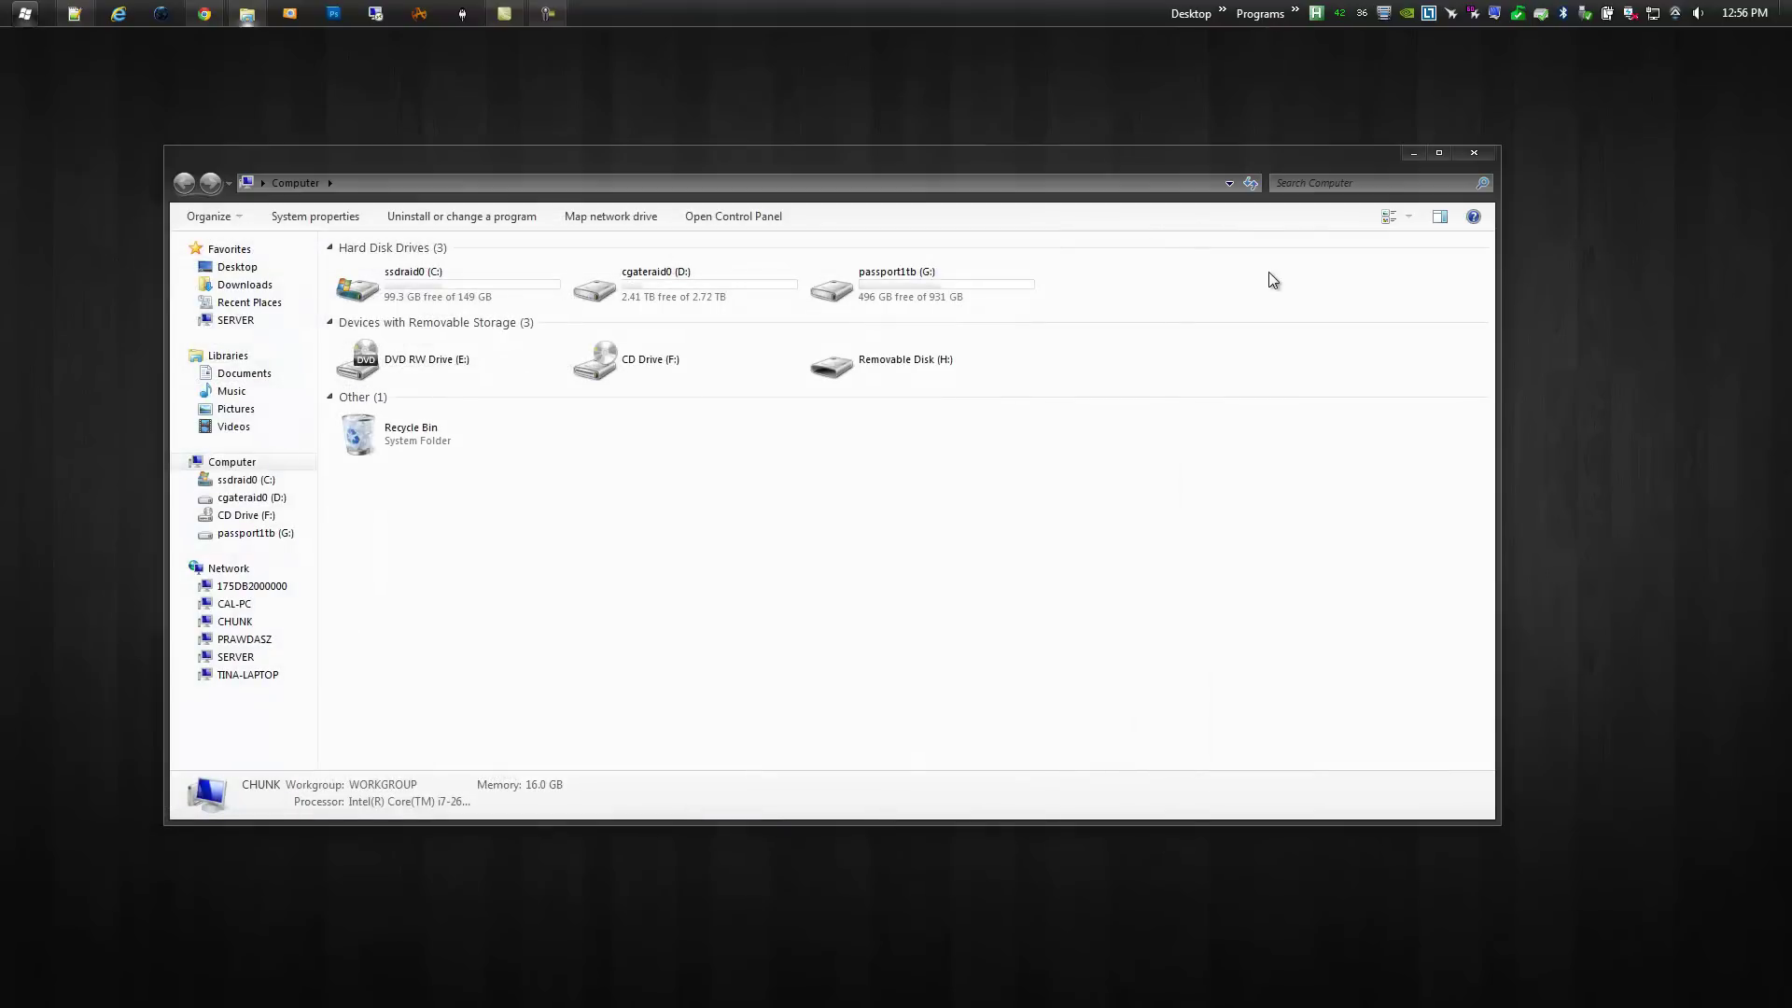